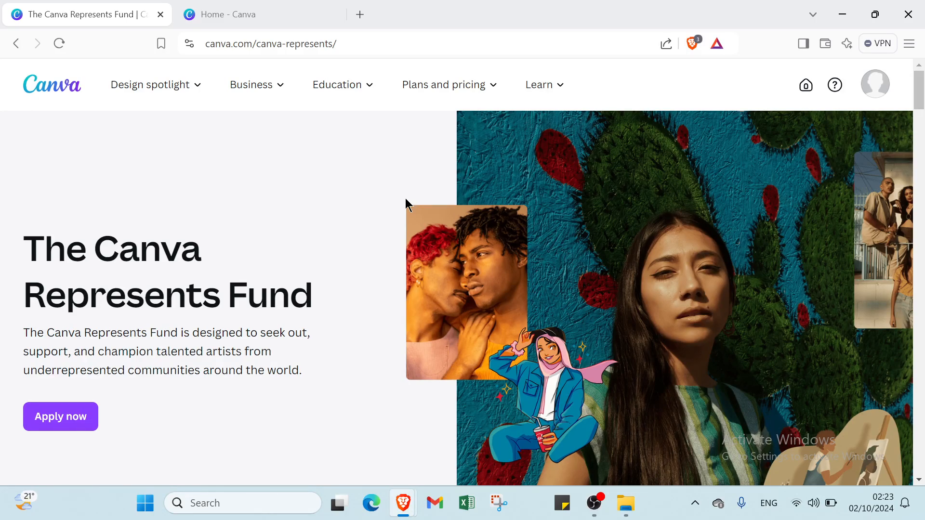
# - Look through the Canva Represents Fund page, from its introduction to the section on content that represents everyone
pyautogui.scroll(-3, 405, 198)
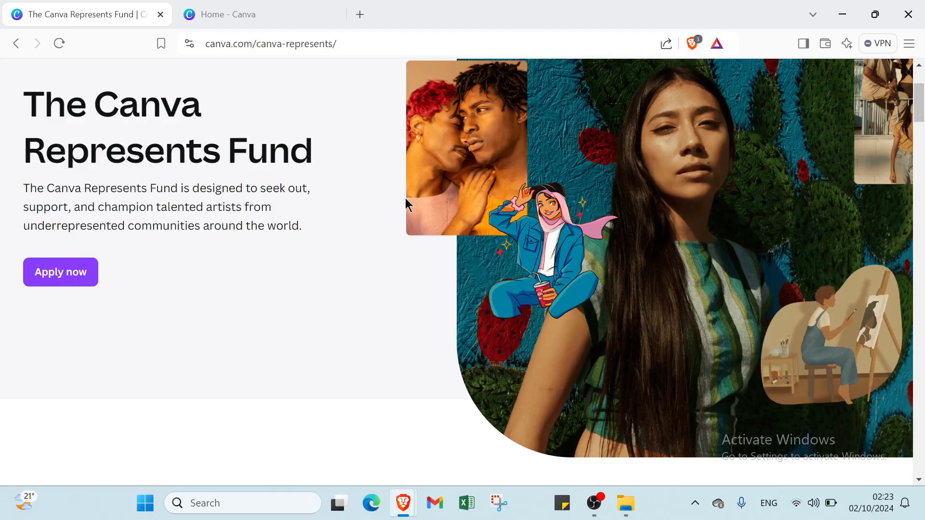
pyautogui.scroll(-1, 406, 205)
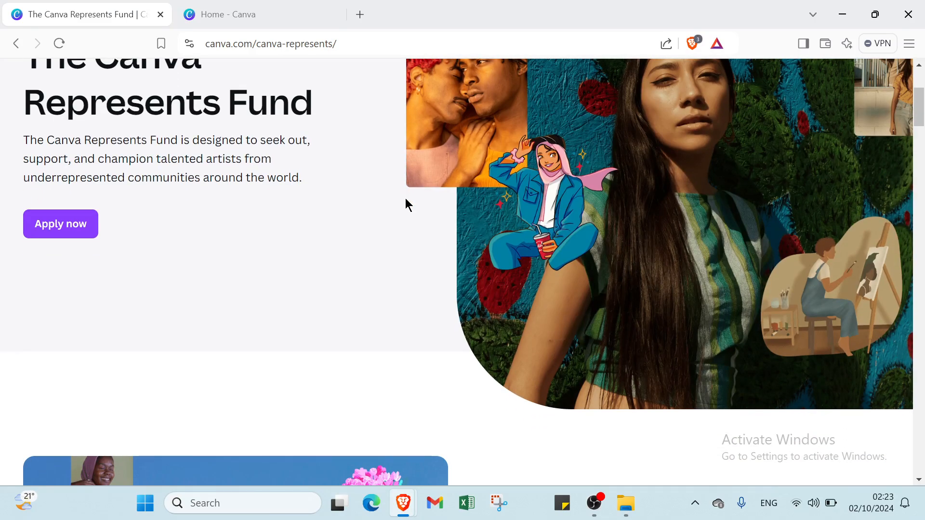
pyautogui.scroll(-2, 406, 198)
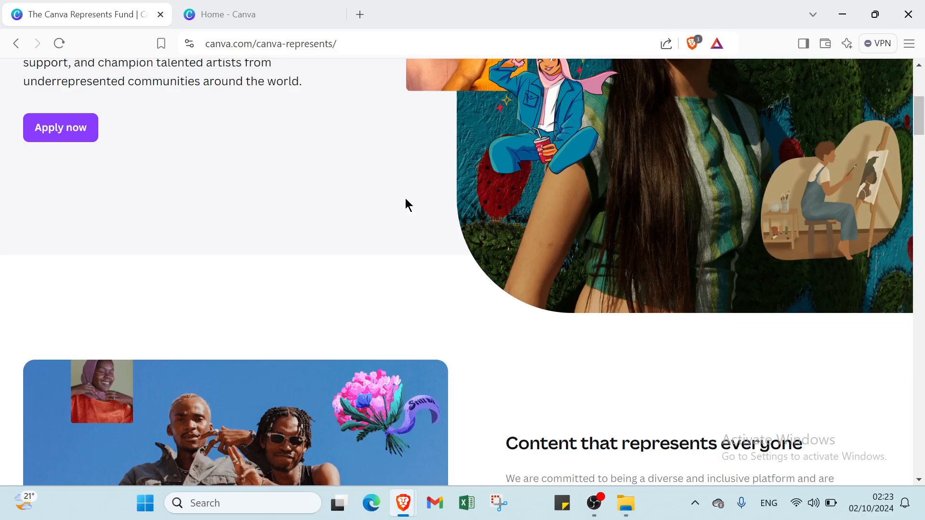
pyautogui.scroll(-3, 406, 199)
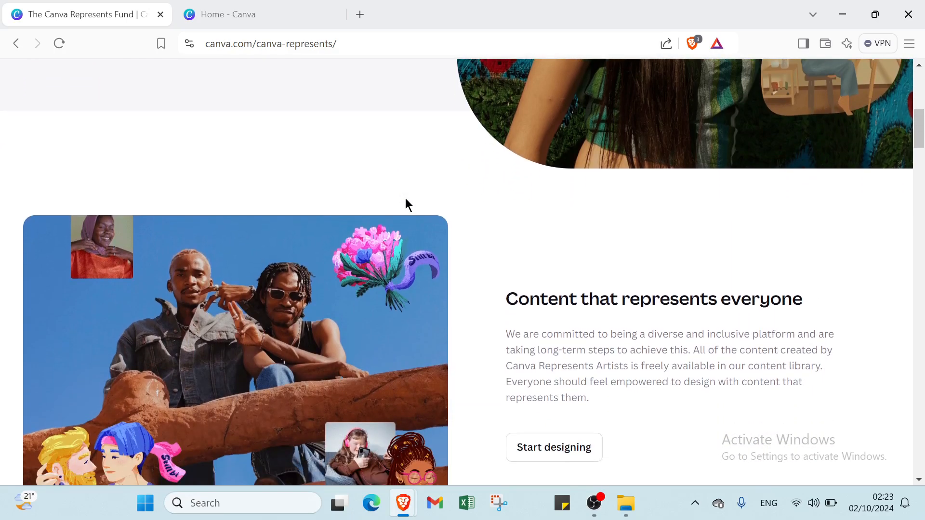
pyautogui.scroll(-2, 406, 203)
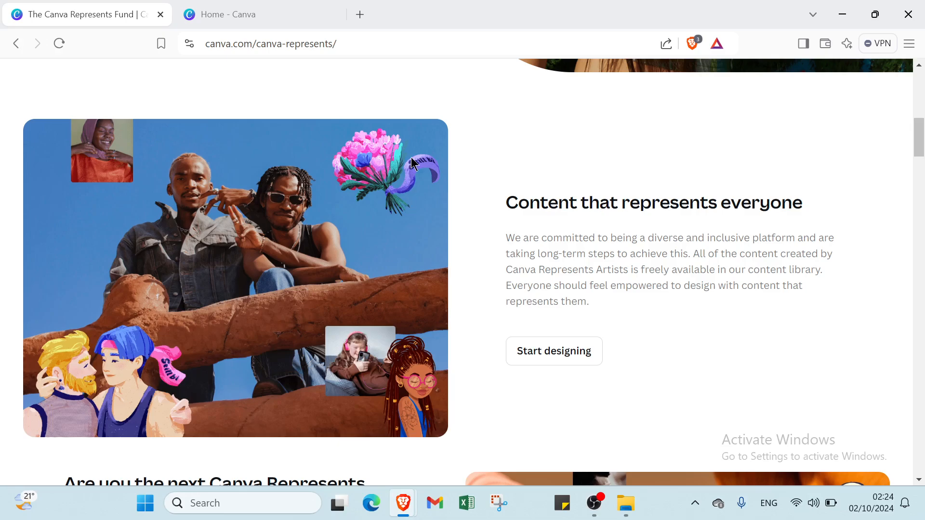
pyautogui.scroll(10, 408, 172)
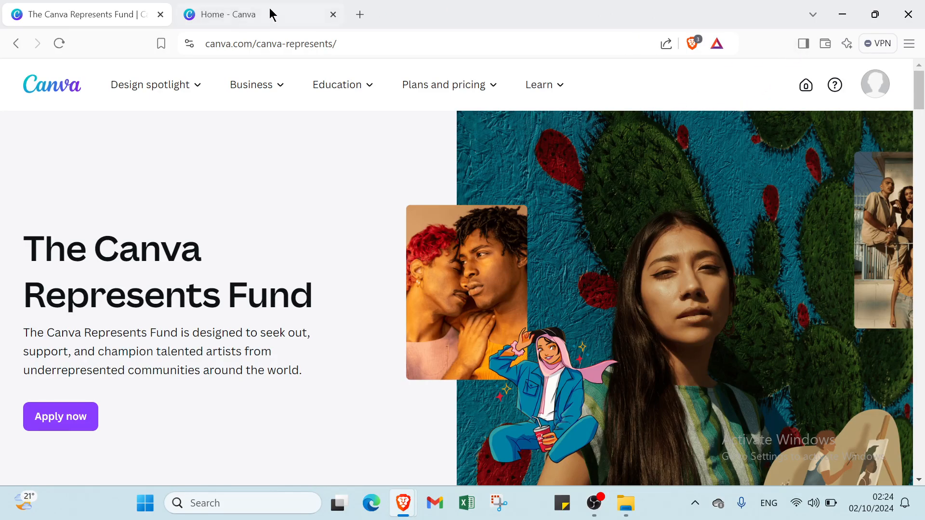
# - Switch to the Canva home page and search the Canva templates for "table"
pyautogui.click(248, 14)
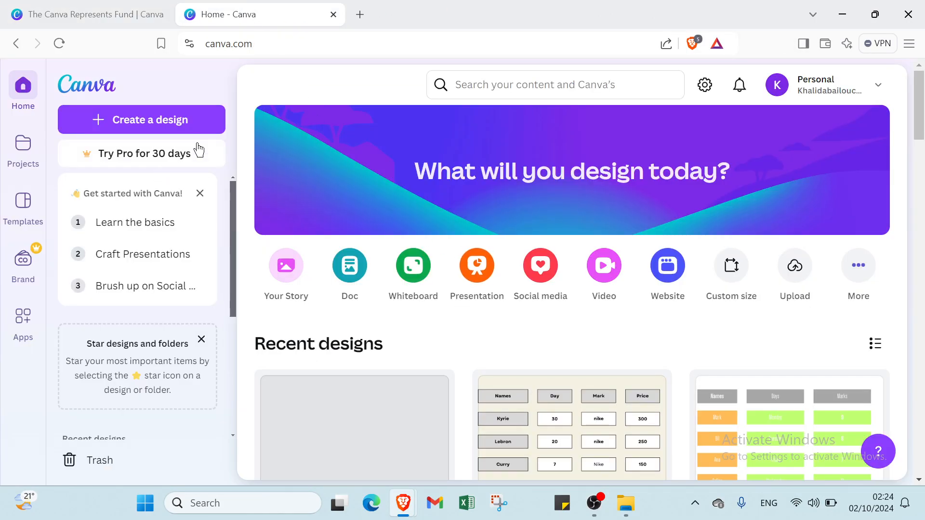
pyautogui.click(481, 88)
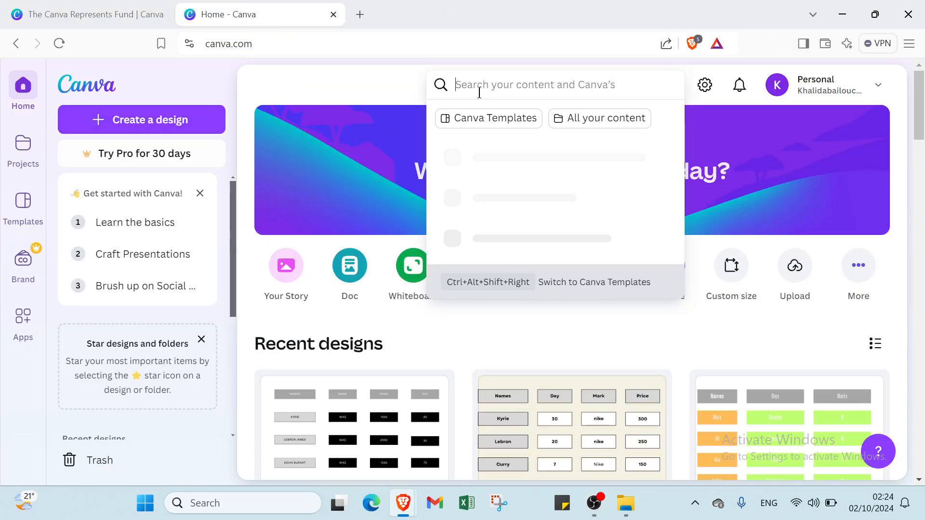
pyautogui.click(498, 123)
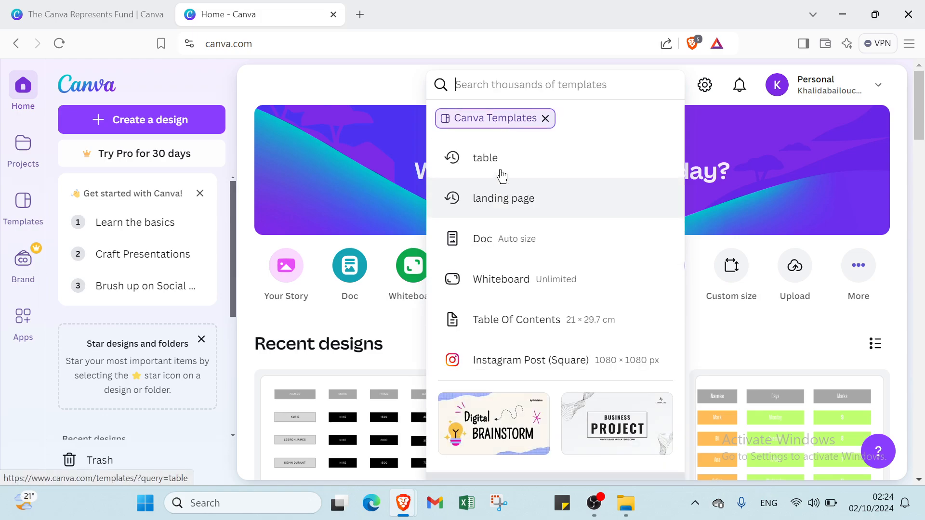
pyautogui.click(499, 157)
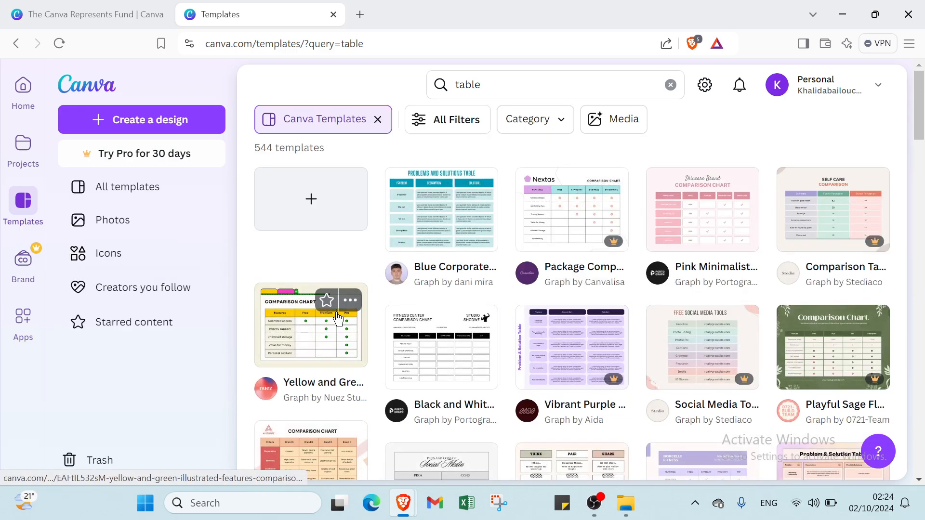
# - Open the Yellow and Green Illustrated Features Comparison Chart template as a customizable design
pyautogui.click(311, 332)
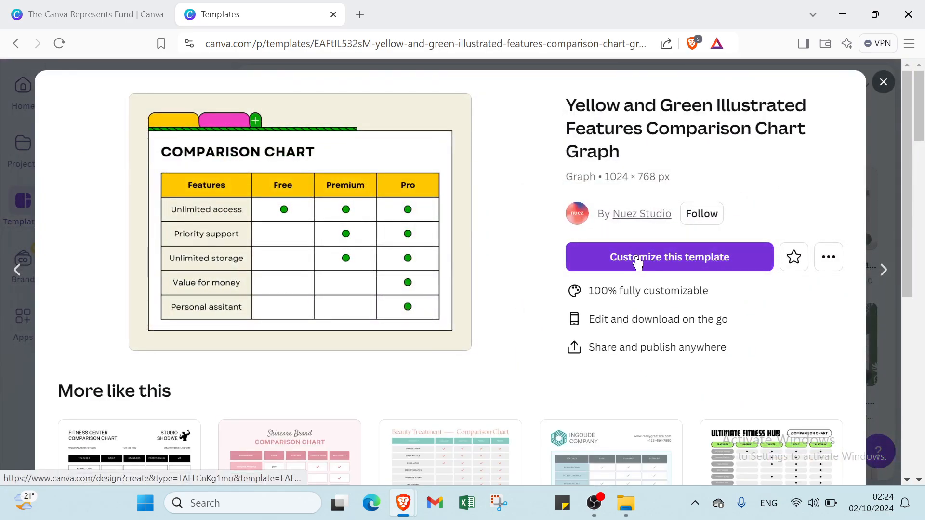
pyautogui.click(635, 257)
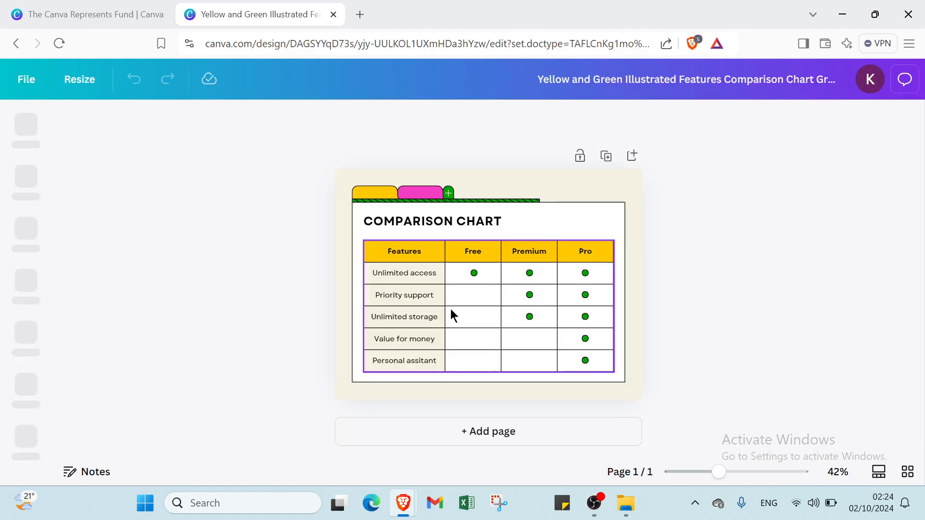
pyautogui.moveTo(717, 471)
pyautogui.mouseDown()
pyautogui.moveTo(747, 471)
pyautogui.moveTo(724, 470)
pyautogui.mouseUp()
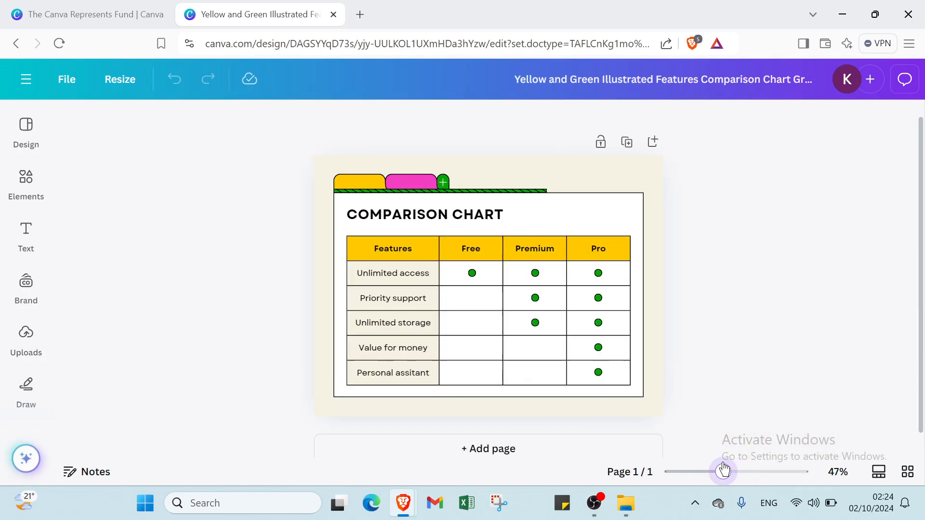
# - Add a second page to the design and set its background color to white
pyautogui.click(514, 454)
pyautogui.scroll(3, 505, 390)
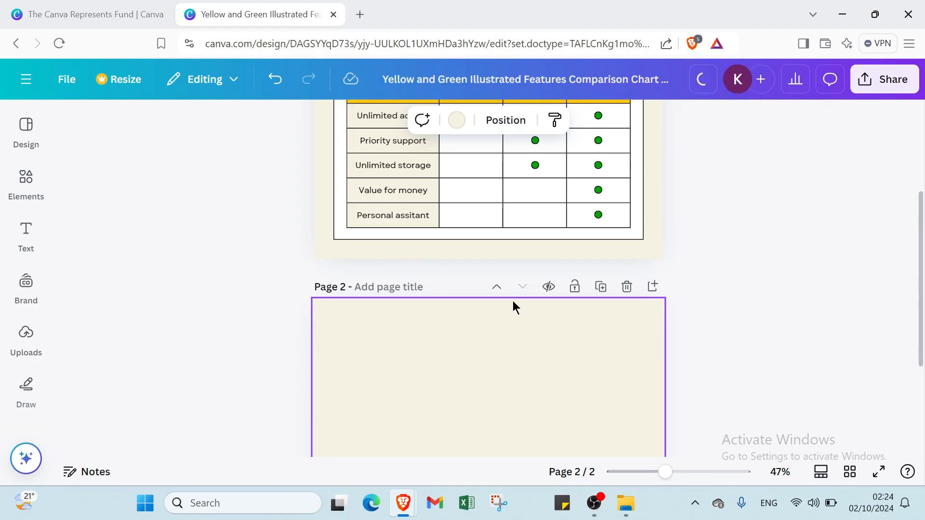
pyautogui.click(456, 120)
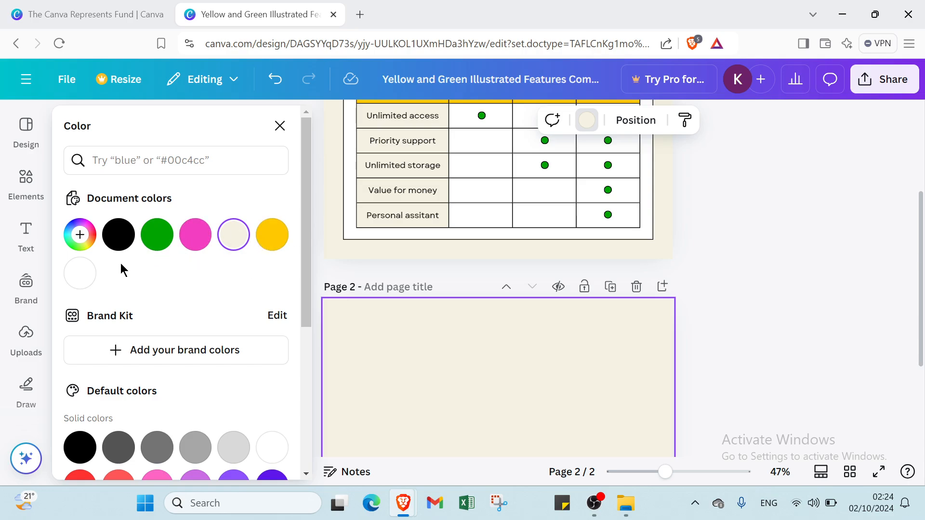
pyautogui.click(80, 273)
pyautogui.scroll(3, 434, 322)
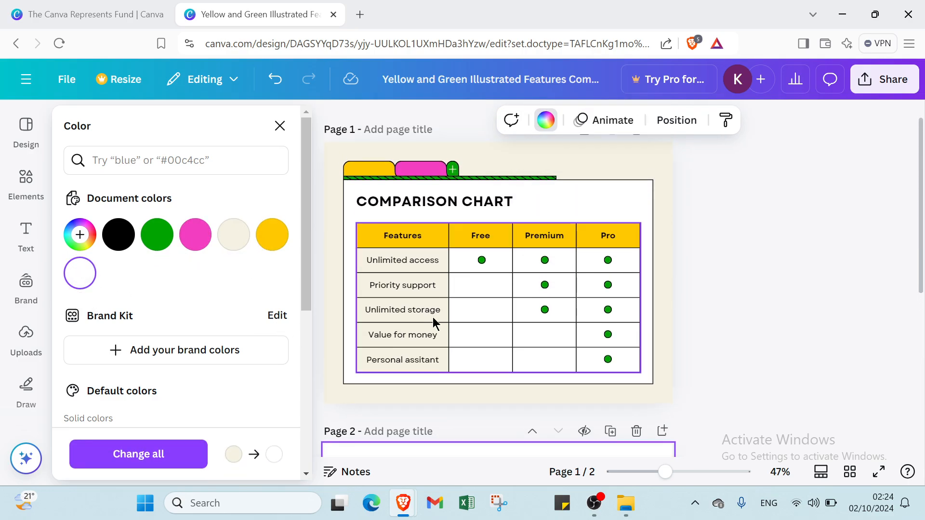
# - Copy the Features header cell from the page 1 table onto page 2 and place it in that page's upper-left corner
pyautogui.click(420, 243)
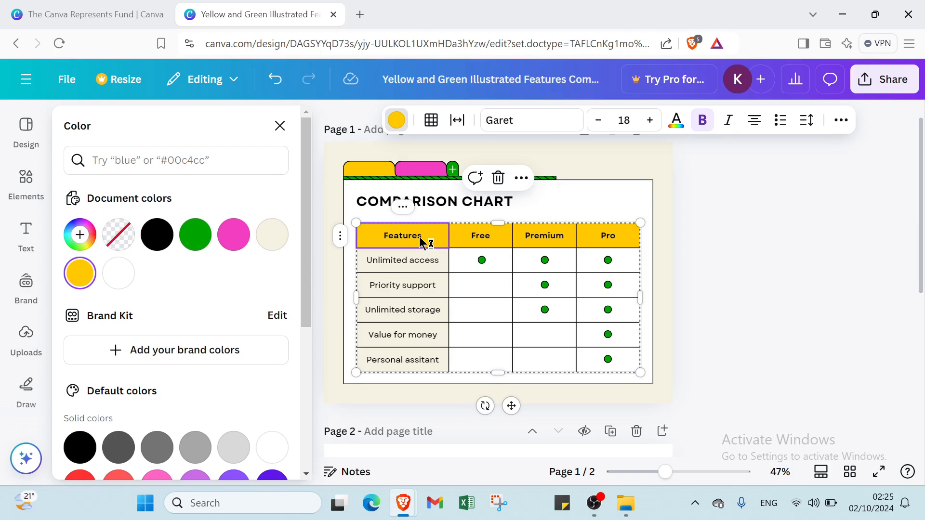
pyautogui.scroll(-5, 419, 239)
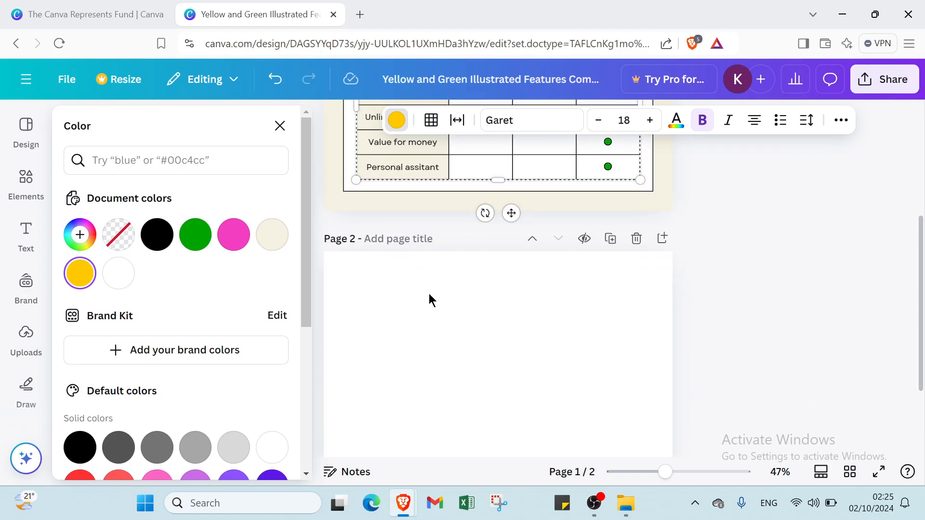
pyautogui.click(417, 244)
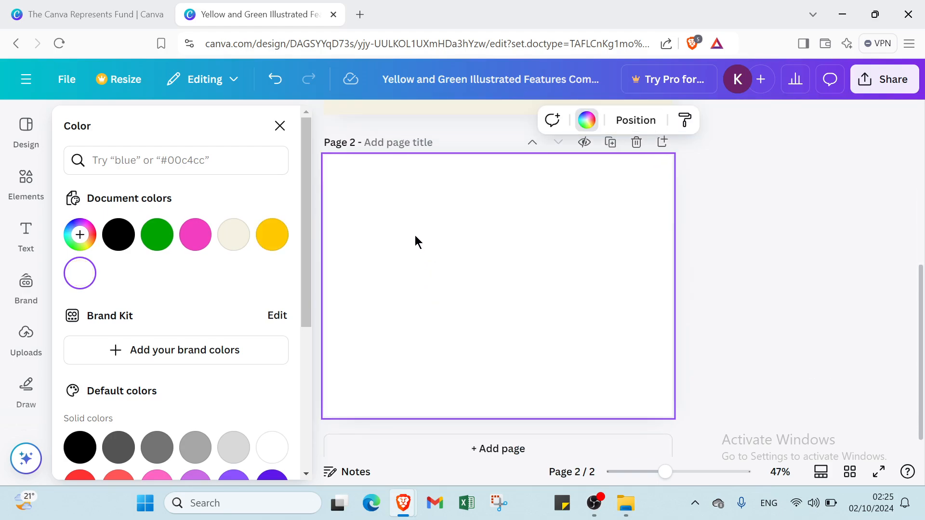
pyautogui.hotkey('ctrl', 'v')
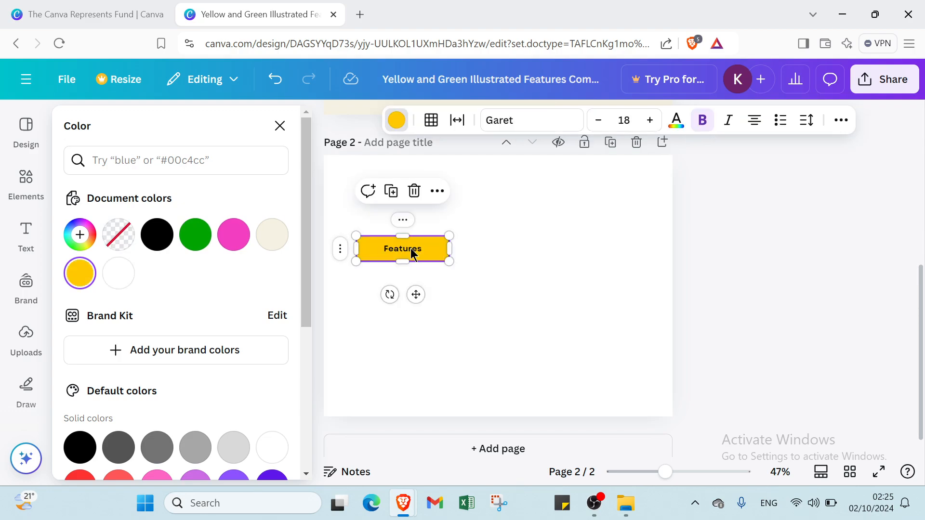
pyautogui.moveTo(411, 248); pyautogui.dragTo(383, 182)
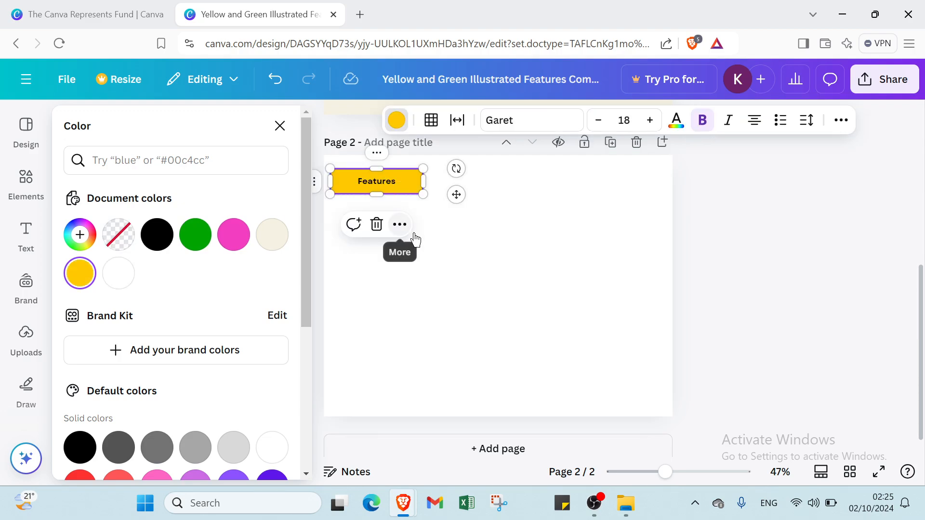
pyautogui.click(468, 232)
# - Copy the Unlimited access cell from the page 1 table onto page 2 and place it just below the Features cell
pyautogui.scroll(2, 472, 230)
pyautogui.scroll(2, 472, 229)
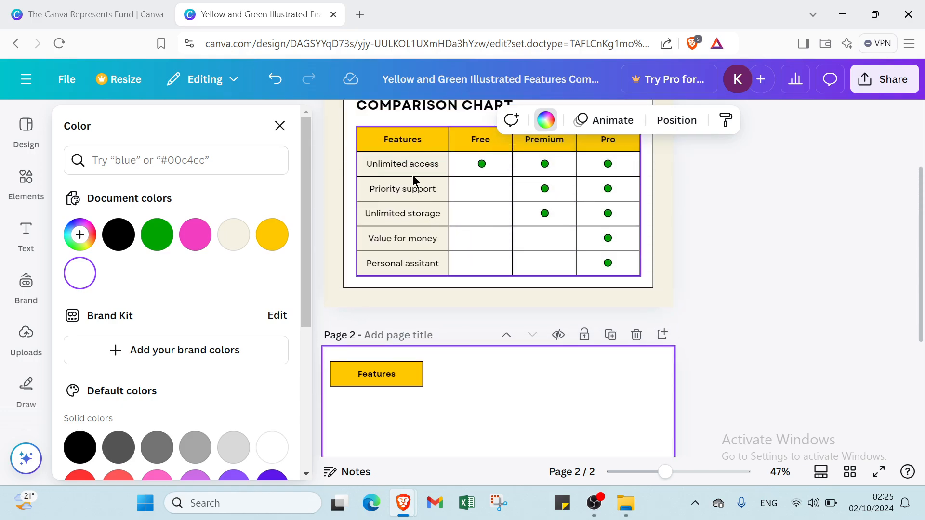
pyautogui.click(412, 166)
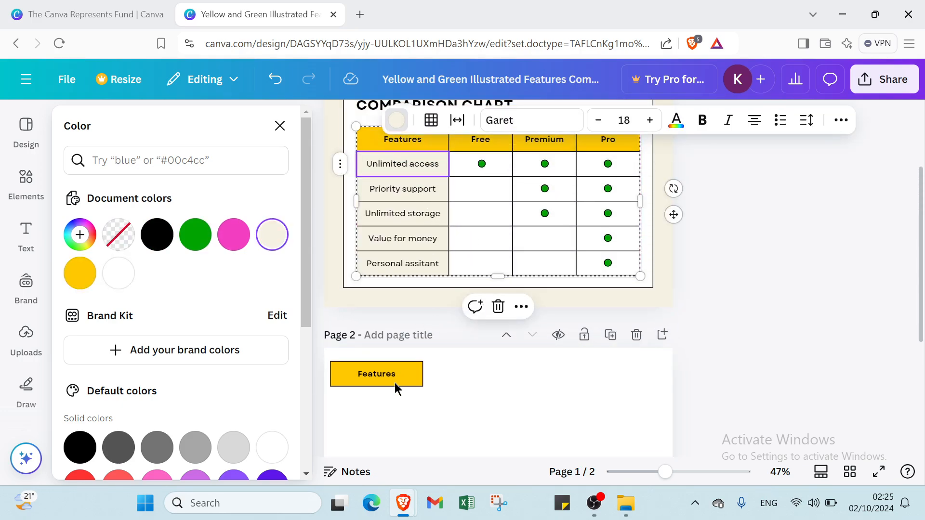
pyautogui.click(382, 437)
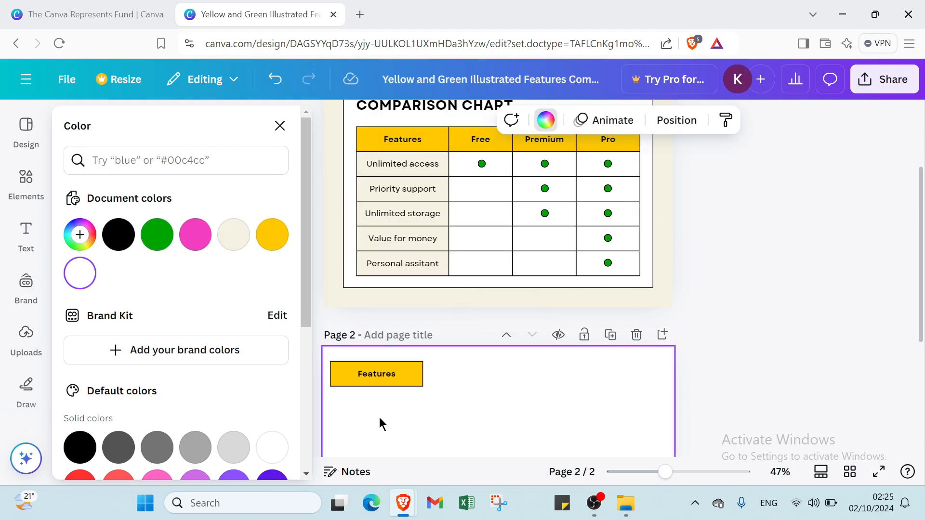
pyautogui.hotkey('ctrl', 'v')
pyautogui.scroll(-2, 382, 424)
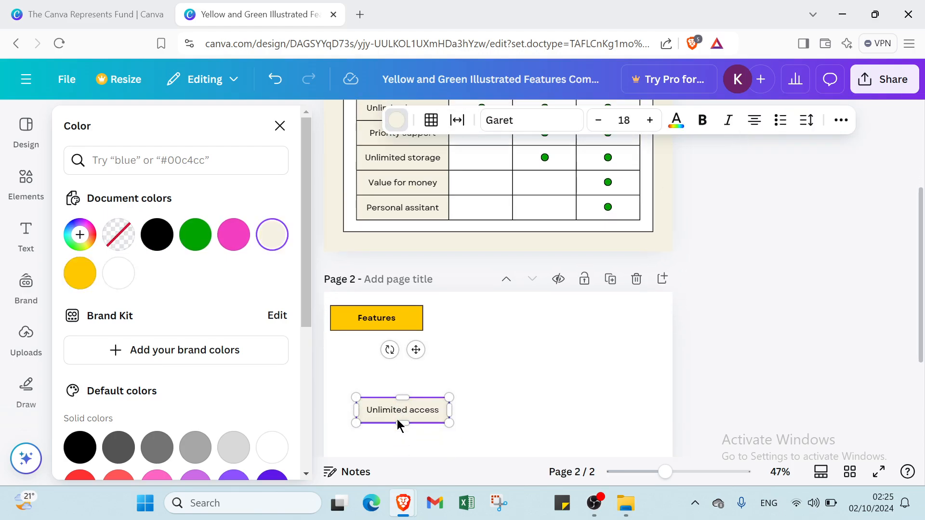
pyautogui.moveTo(400, 366); pyautogui.dragTo(374, 319)
# - Duplicate the Unlimited access cell on page 2 and align the copy directly beneath the original with a matching gap
pyautogui.scroll(2, 393, 419)
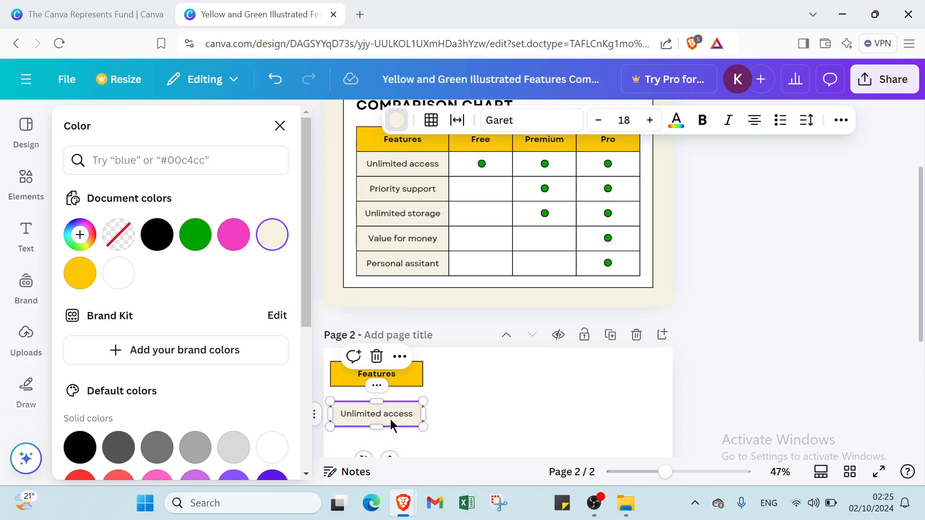
pyautogui.rightClick(377, 388)
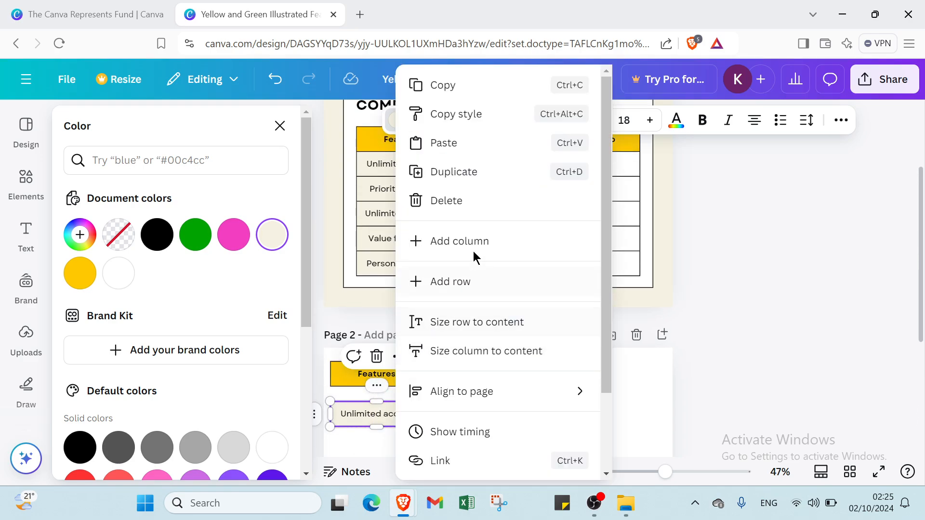
pyautogui.click(477, 187)
pyautogui.scroll(-3, 432, 321)
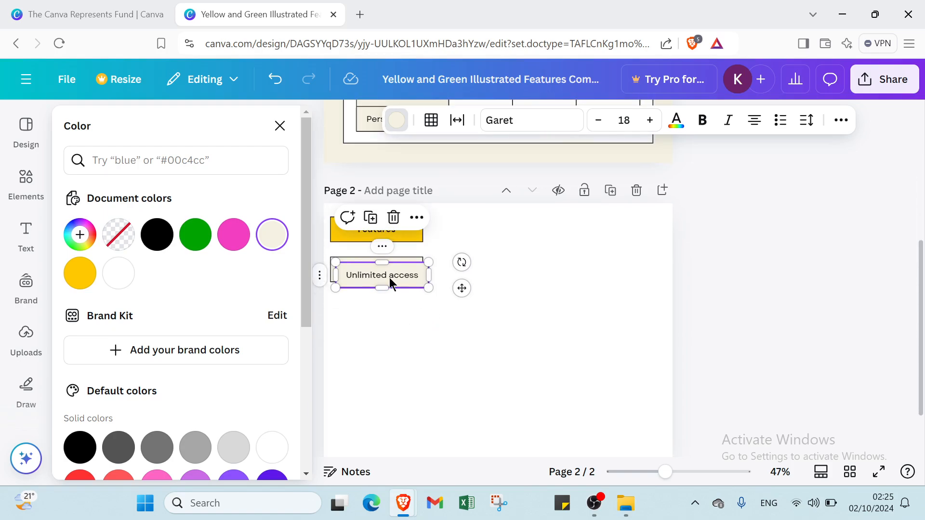
pyautogui.moveTo(390, 284); pyautogui.dragTo(384, 317)
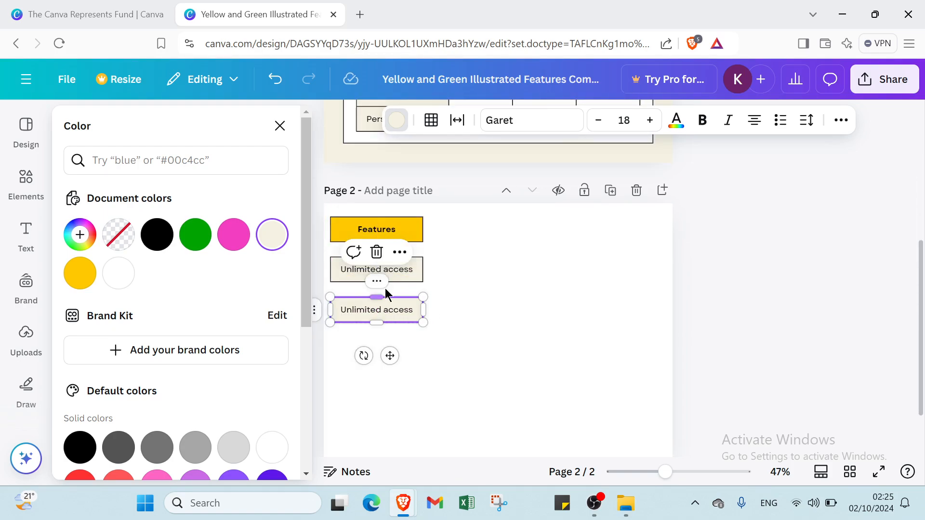
# - Duplicate the second Unlimited access cell and place the copy below it as the third in the column, evenly spaced
pyautogui.click(384, 292)
pyautogui.click(377, 315)
pyautogui.click(377, 281)
pyautogui.click(456, 183)
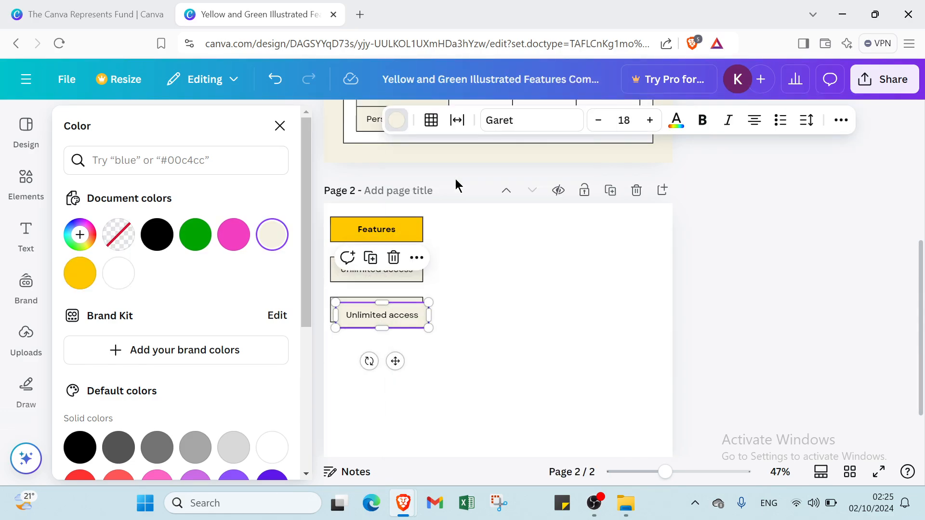
pyautogui.moveTo(400, 332); pyautogui.dragTo(397, 350)
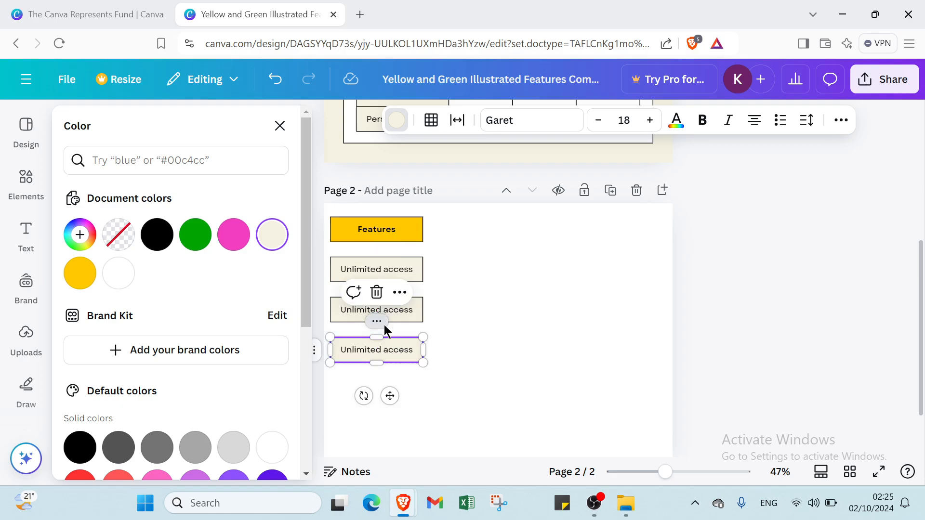
# - Duplicate the lowest Unlimited access cell two more times to make a column of five beneath the Features header
pyautogui.click(377, 322)
pyautogui.click(458, 173)
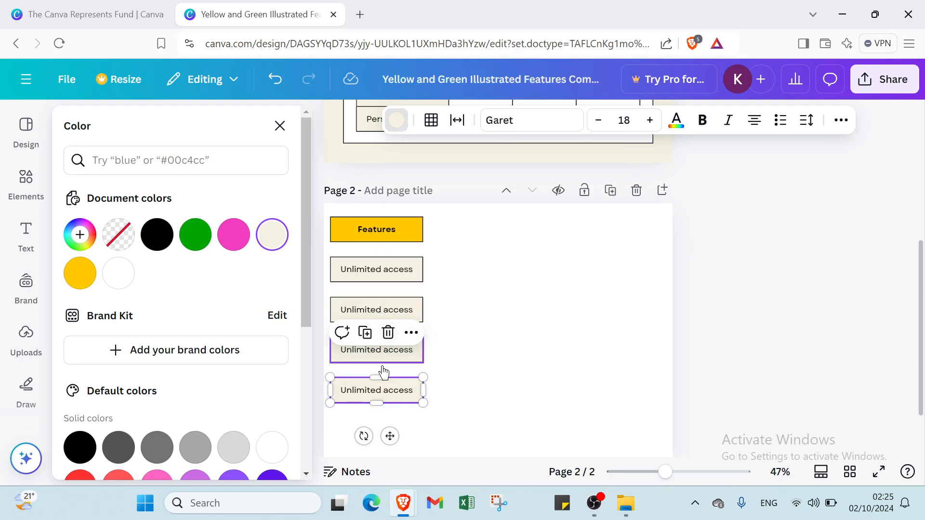
pyautogui.click(377, 362)
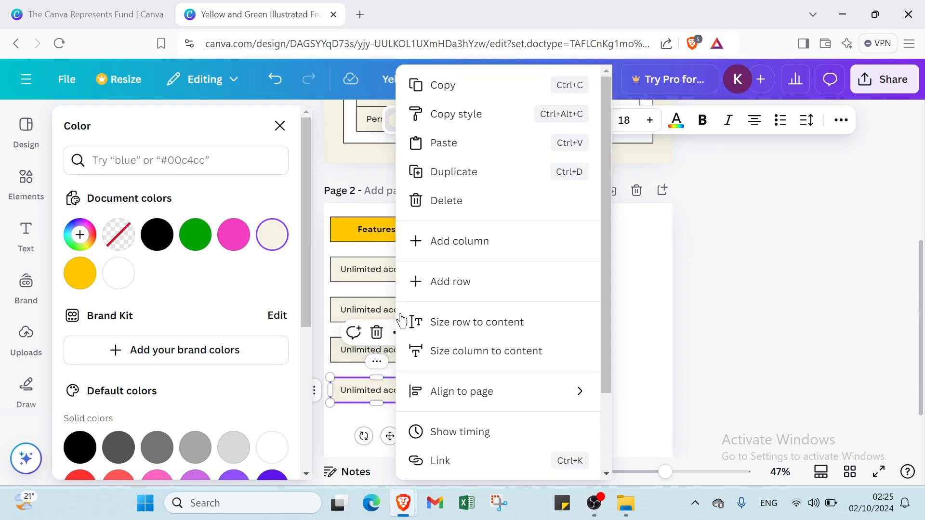
pyautogui.click(435, 184)
pyautogui.scroll(-2, 400, 318)
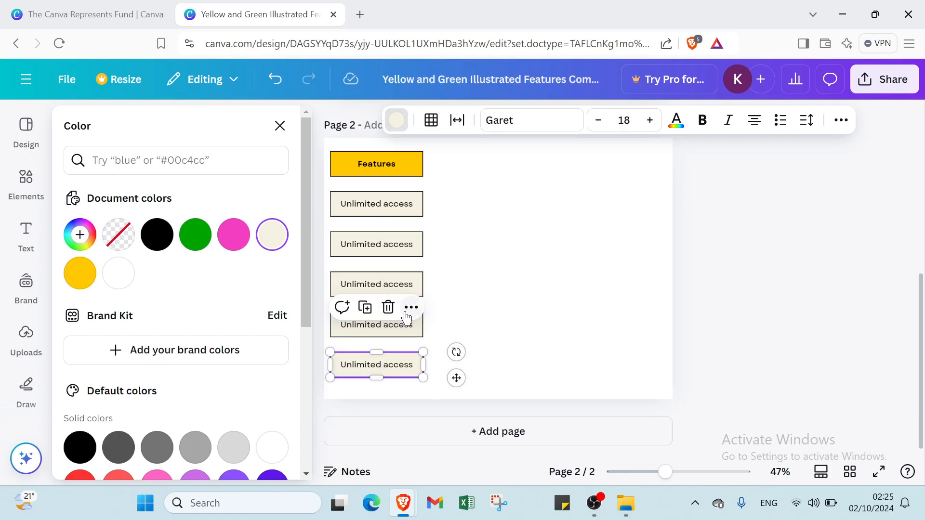
pyautogui.click(469, 238)
pyautogui.scroll(5, 473, 204)
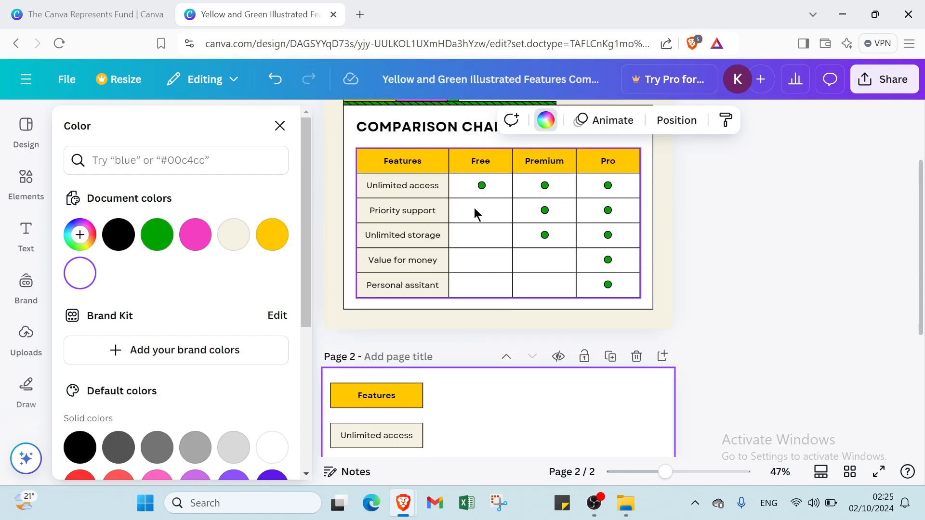
# - Try to copy the Free header cell from the page 1 table onto page 2
pyautogui.click(479, 169)
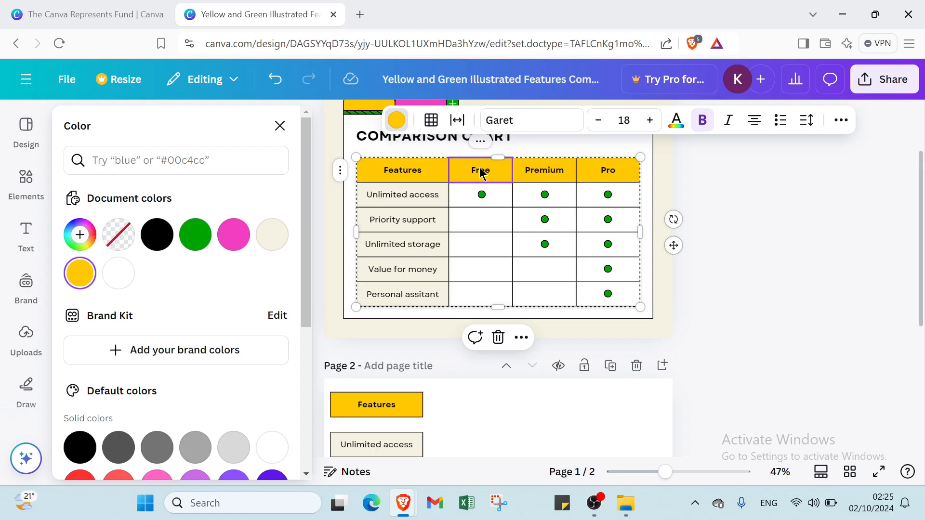
pyautogui.click(477, 407)
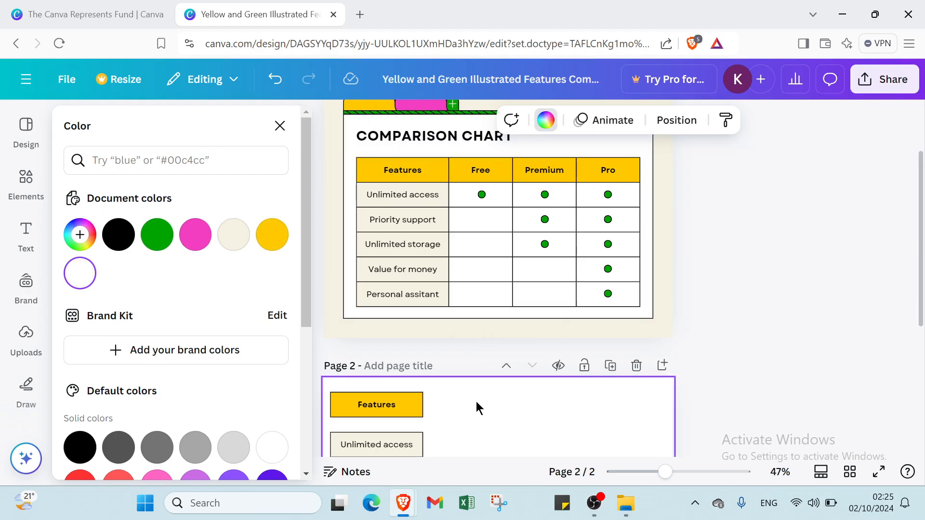
pyautogui.hotkey('ctrl', 'v')
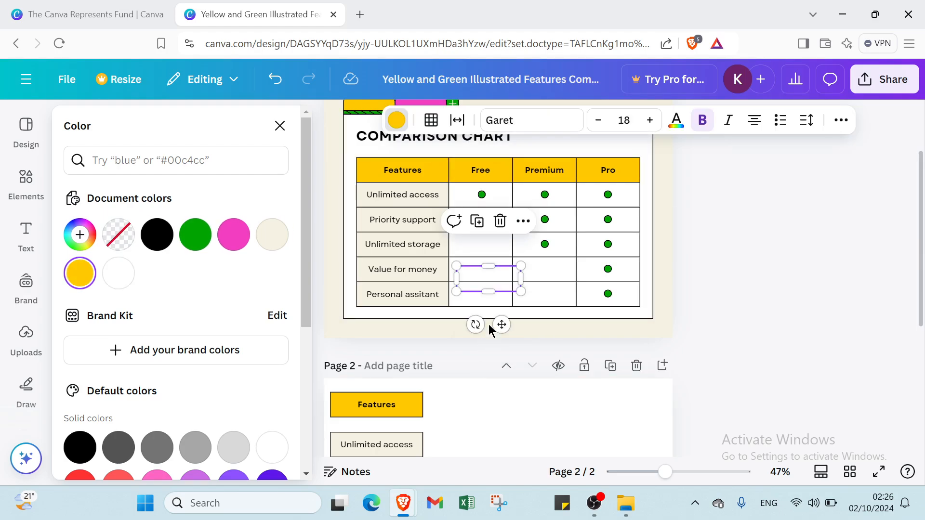
pyautogui.moveTo(496, 289); pyautogui.dragTo(485, 262)
# - Copy the blank Personal assitant cell in the page 1 table's Free column onto page 2, level with the Features cell in a second column
pyautogui.scroll(-4, 485, 351)
pyautogui.scroll(3, 485, 351)
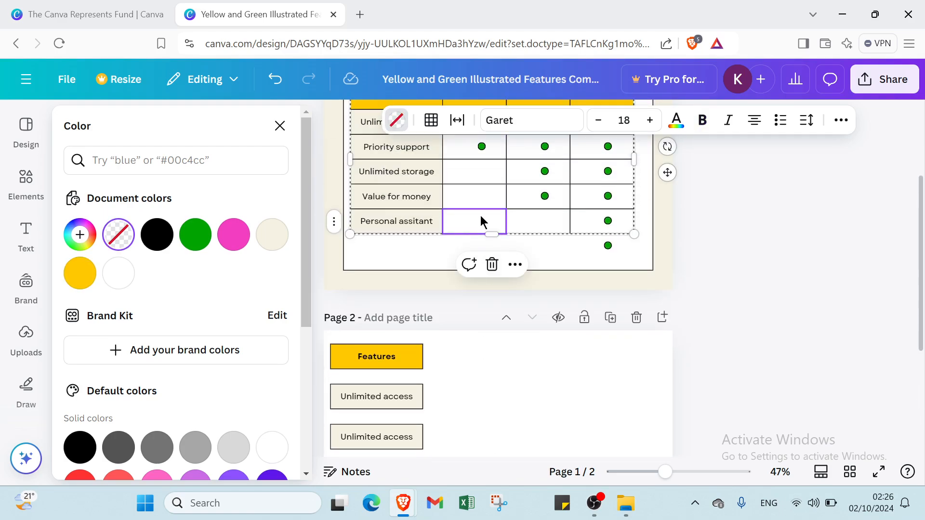
pyautogui.click(459, 353)
pyautogui.hotkey('ctrl', 'v')
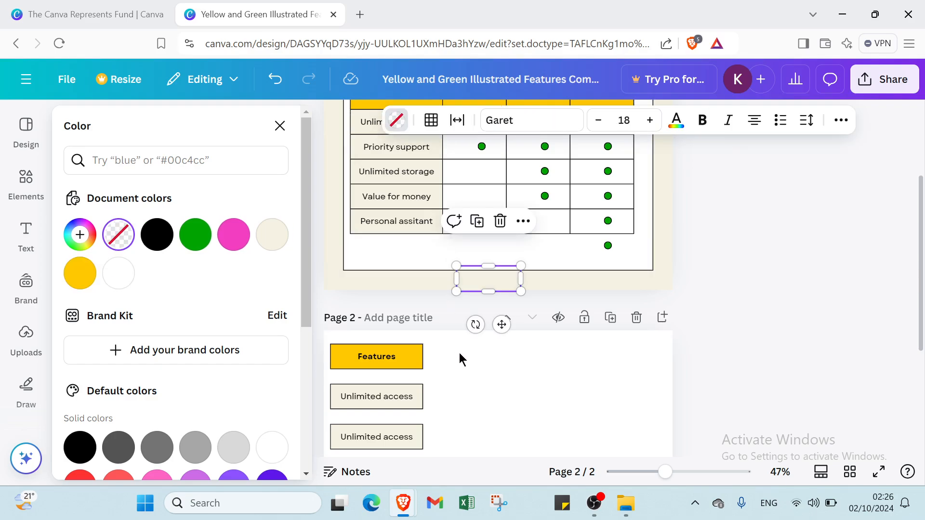
pyautogui.moveTo(486, 288); pyautogui.dragTo(477, 365)
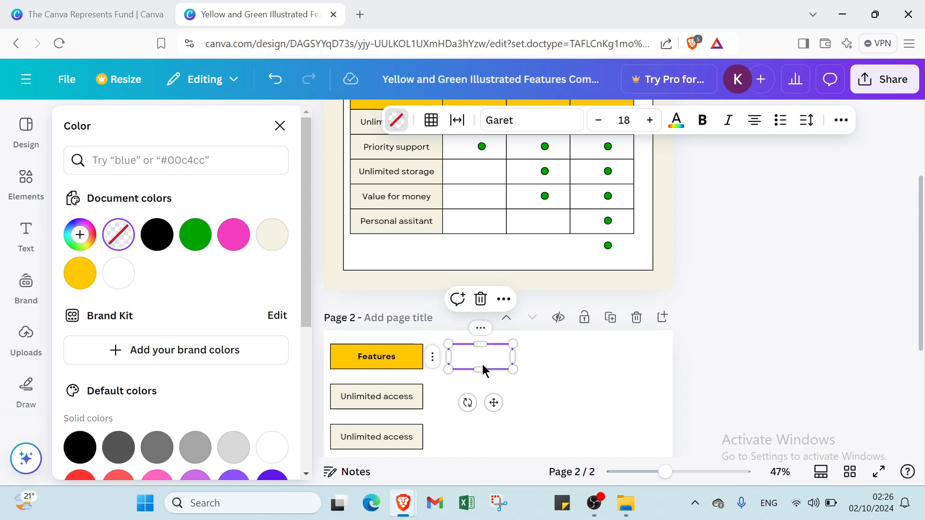
pyautogui.click(558, 374)
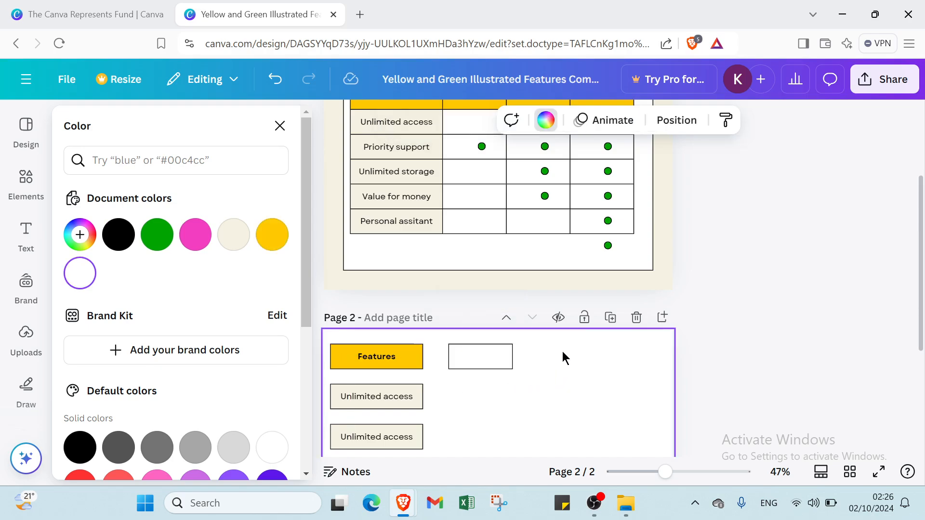
# - Duplicate the blank cell on page 2 and align the copy beneath it, level with the first Unlimited access cell
pyautogui.click(496, 352)
pyautogui.click(482, 329)
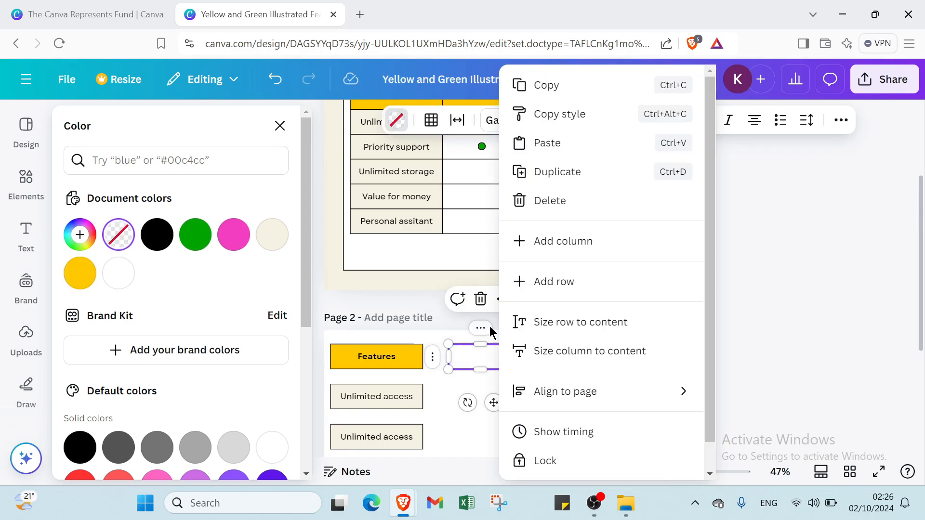
pyautogui.click(543, 172)
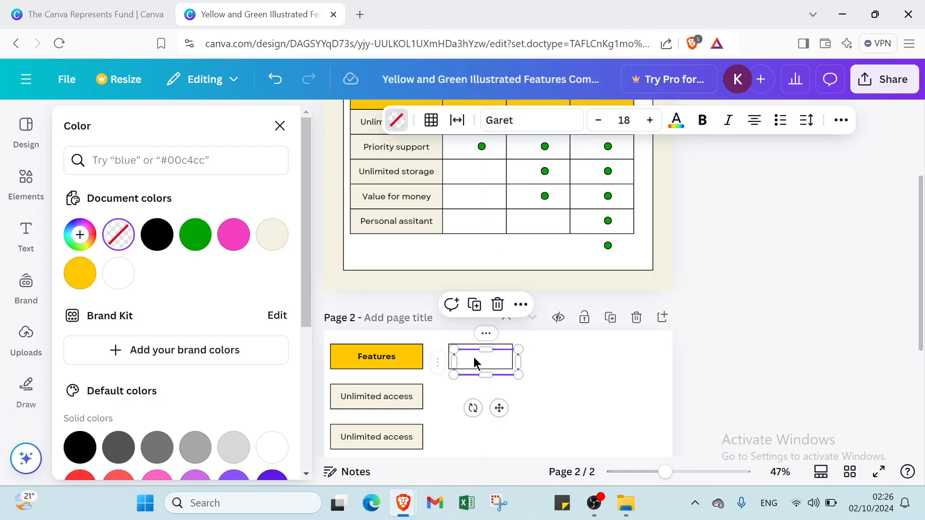
pyautogui.moveTo(473, 361); pyautogui.dragTo(473, 405)
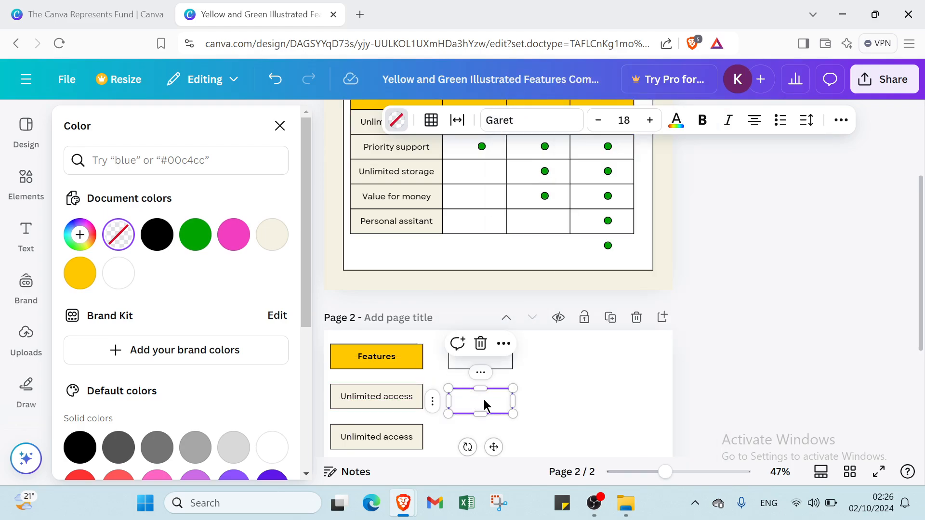
pyautogui.click(574, 398)
pyautogui.moveTo(506, 399); pyautogui.dragTo(496, 388)
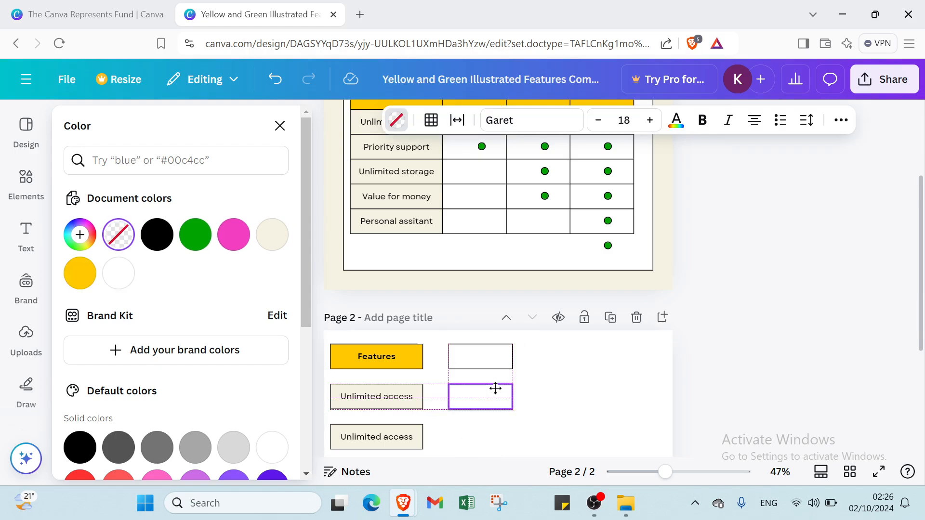
pyautogui.click(566, 388)
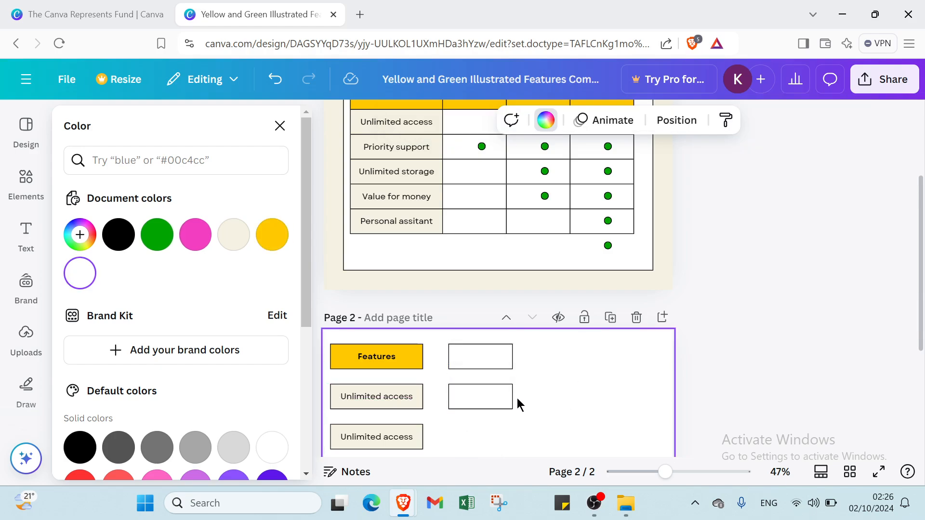
# - Duplicate the second blank cell and place the copy below it, level with the second Unlimited access cell
pyautogui.scroll(-2, 511, 392)
pyautogui.click(485, 313)
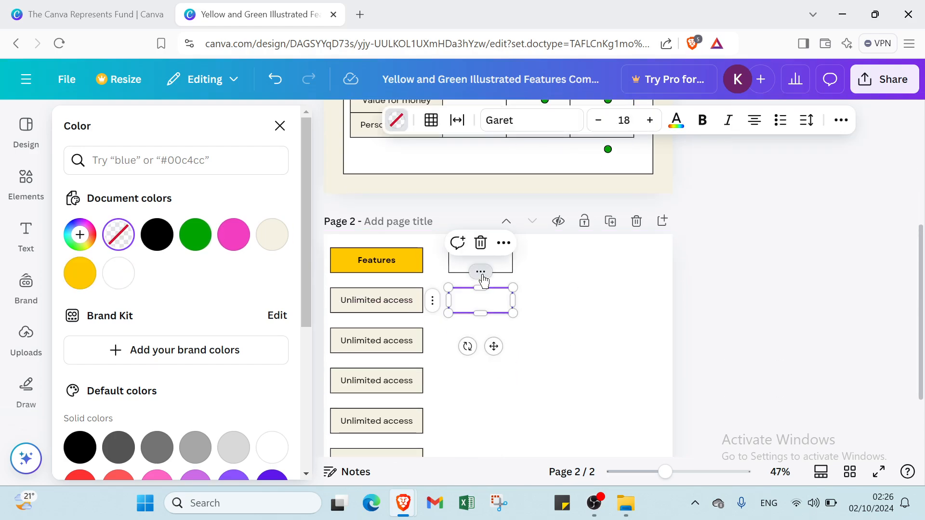
pyautogui.click(480, 272)
pyautogui.click(563, 178)
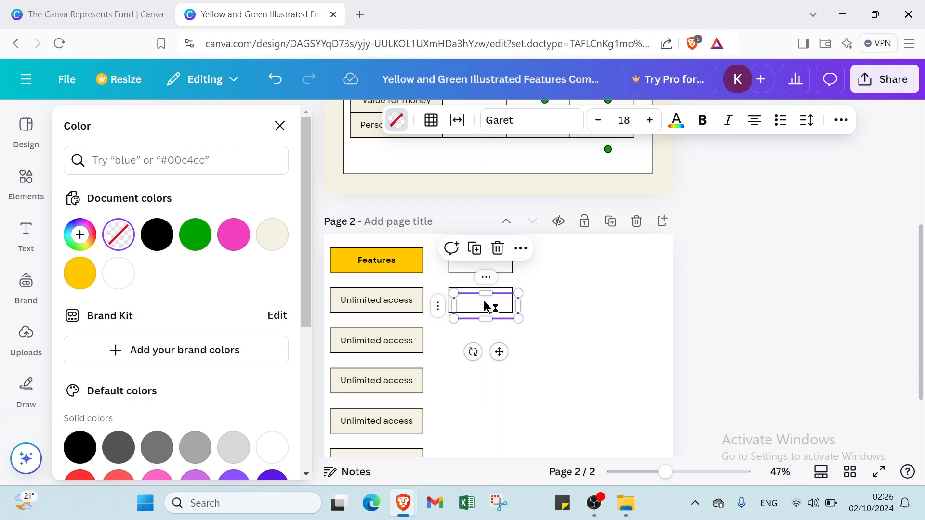
pyautogui.moveTo(485, 306); pyautogui.dragTo(480, 336)
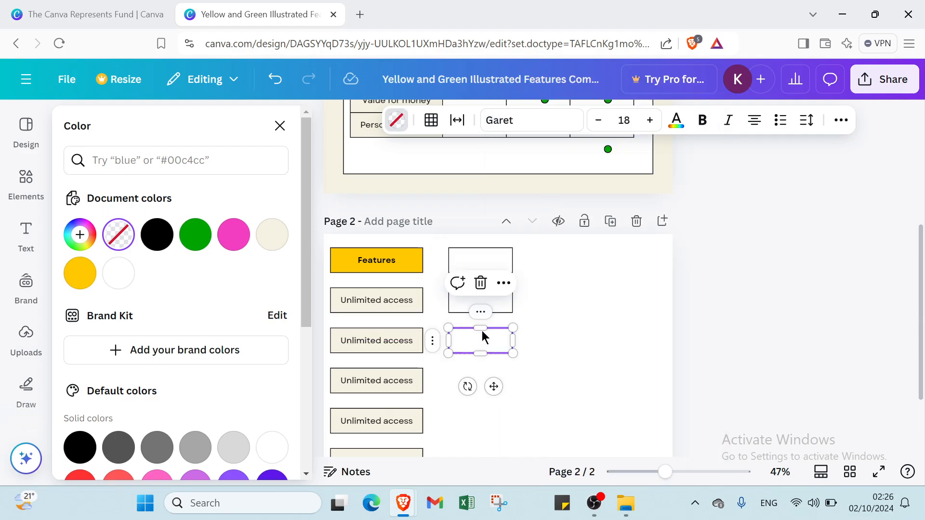
# - Duplicate the lowest blank cell three more times, evenly spaced, to complete a second column of six cells
pyautogui.click(482, 316)
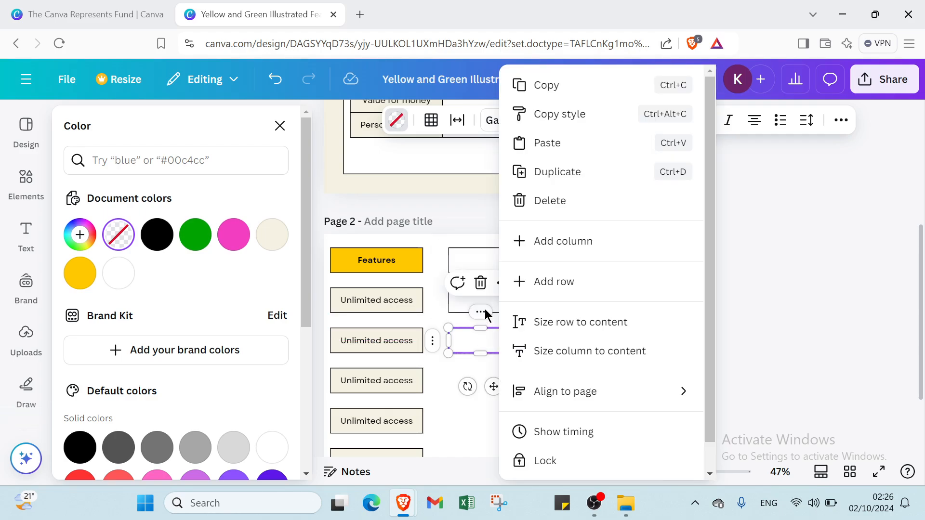
pyautogui.click(543, 178)
pyautogui.scroll(-2, 514, 263)
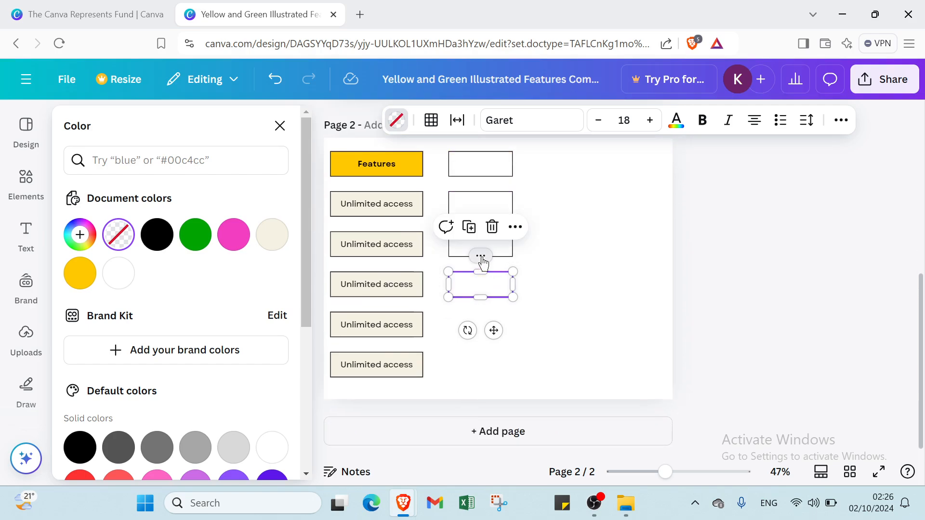
pyautogui.click(515, 225)
pyautogui.click(537, 177)
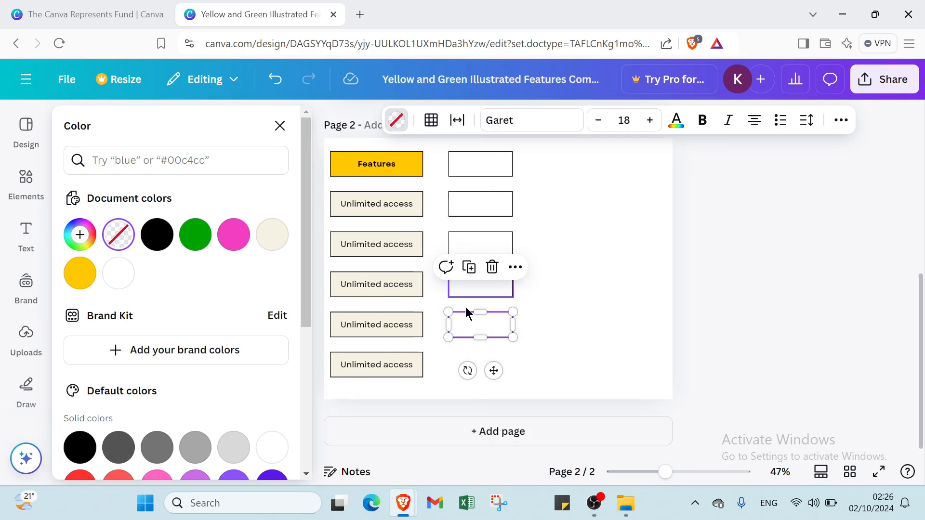
pyautogui.click(480, 296)
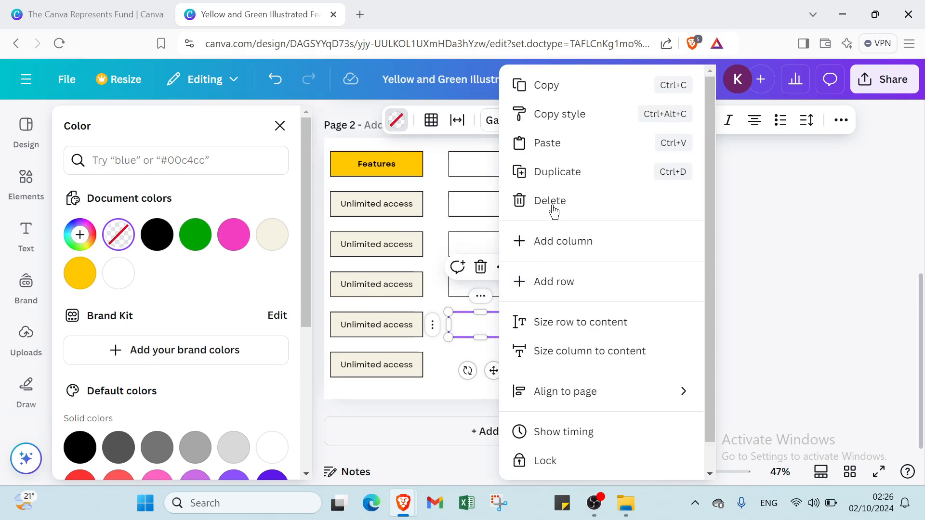
pyautogui.click(561, 183)
pyautogui.click(550, 185)
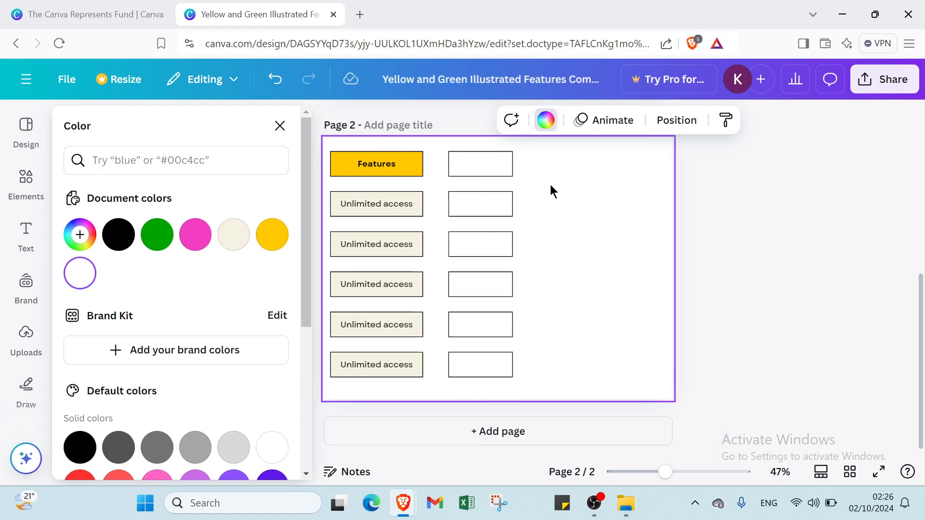
# - Replace the blank cell at the head of the second column with a duplicate of the yellow Features cell
pyautogui.click(466, 159)
pyautogui.click(480, 207)
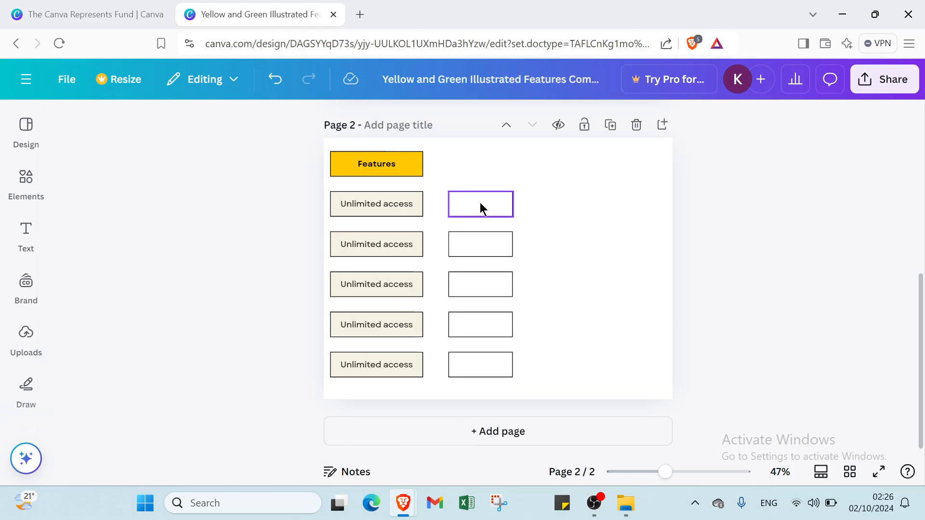
pyautogui.click(384, 154)
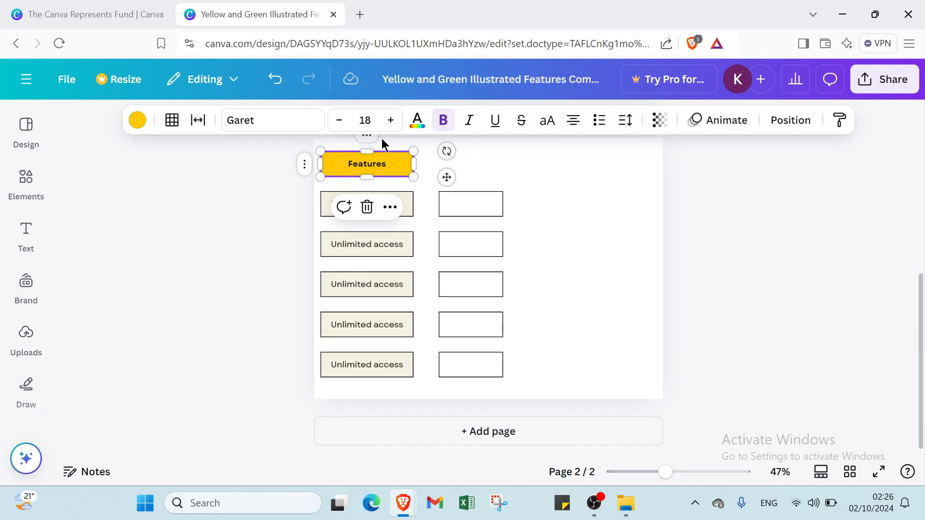
pyautogui.rightClick(380, 159)
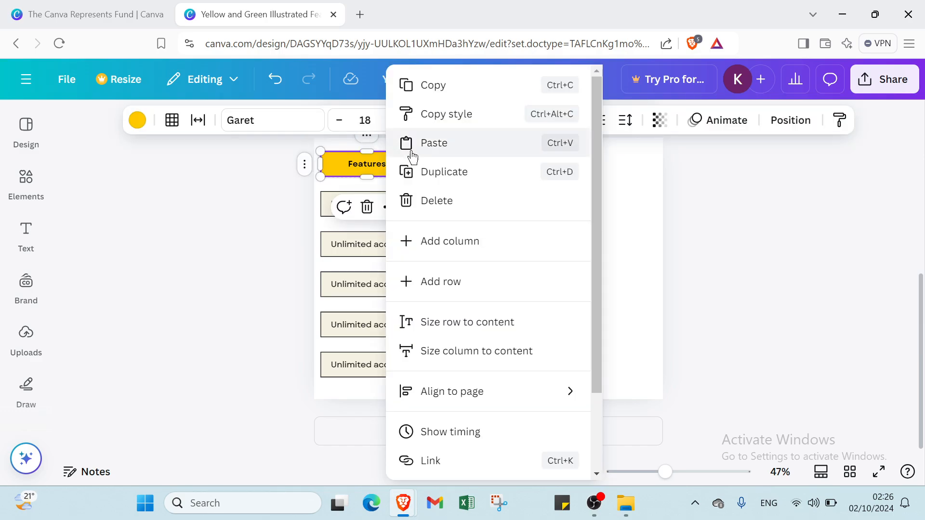
pyautogui.click(446, 172)
pyautogui.moveTo(424, 161); pyautogui.dragTo(508, 158)
pyautogui.click(576, 180)
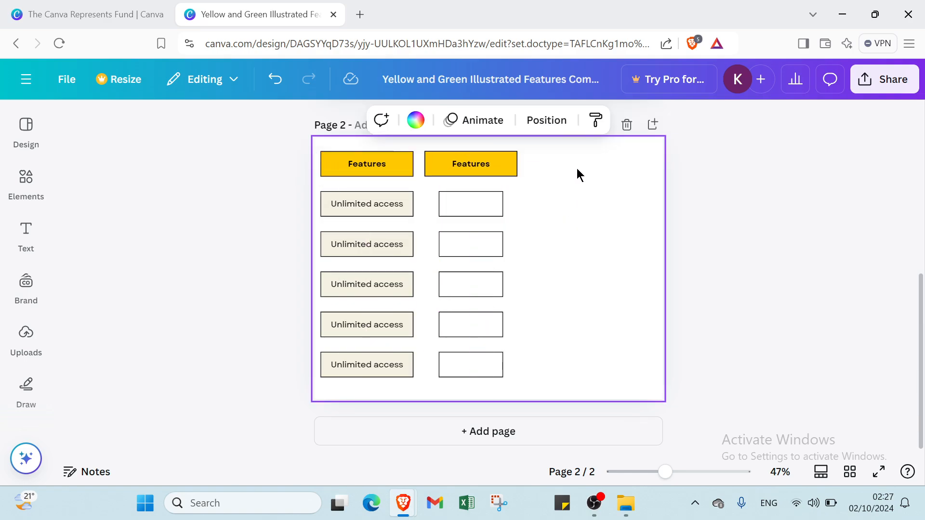
# - Duplicate the second Features header and place the copy in the same row as the header of a third column
pyautogui.click(494, 164)
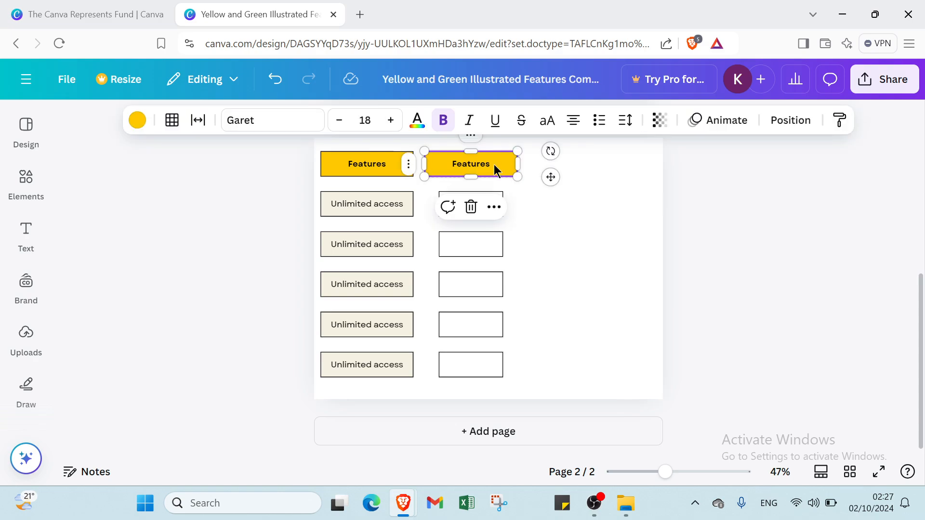
pyautogui.click(476, 142)
pyautogui.click(548, 172)
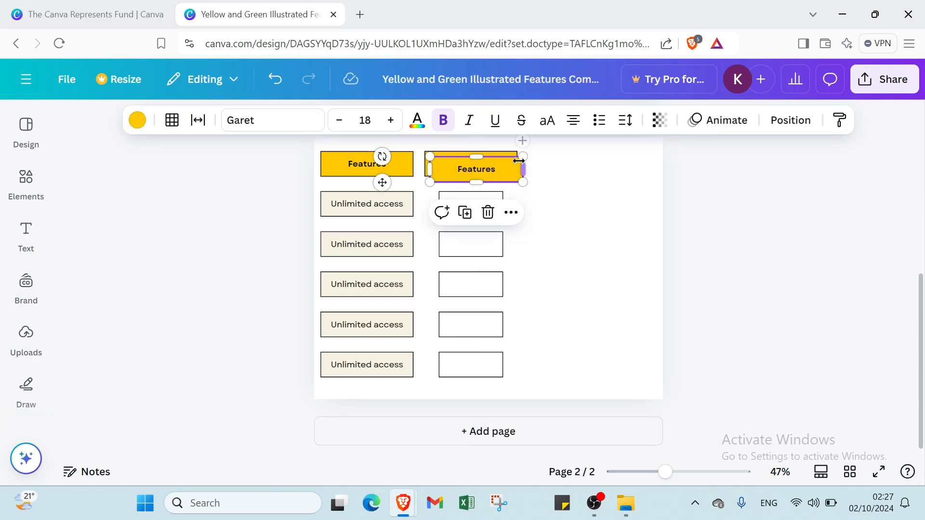
pyautogui.moveTo(517, 167); pyautogui.dragTo(616, 157)
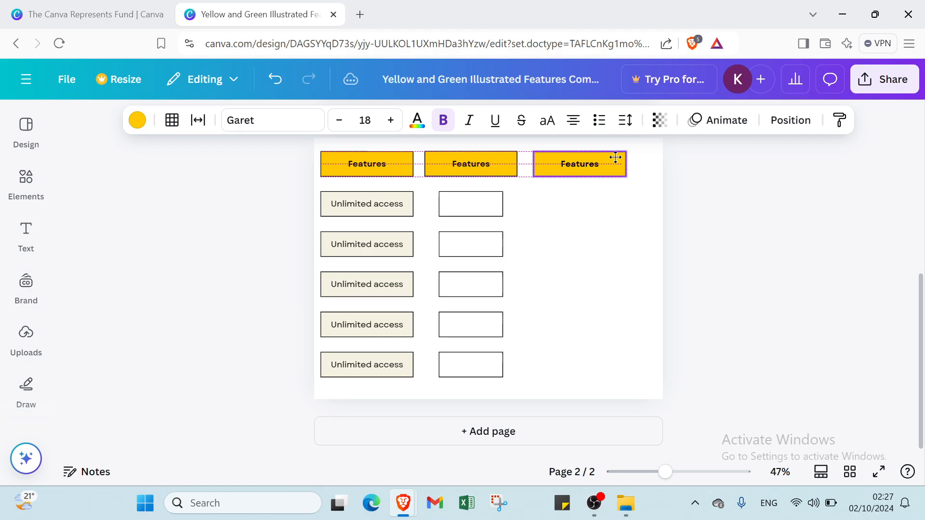
pyautogui.click(570, 241)
# - Duplicate the first blank cell of the second column and center the copy beneath the third Features header
pyautogui.click(488, 209)
pyautogui.click(470, 175)
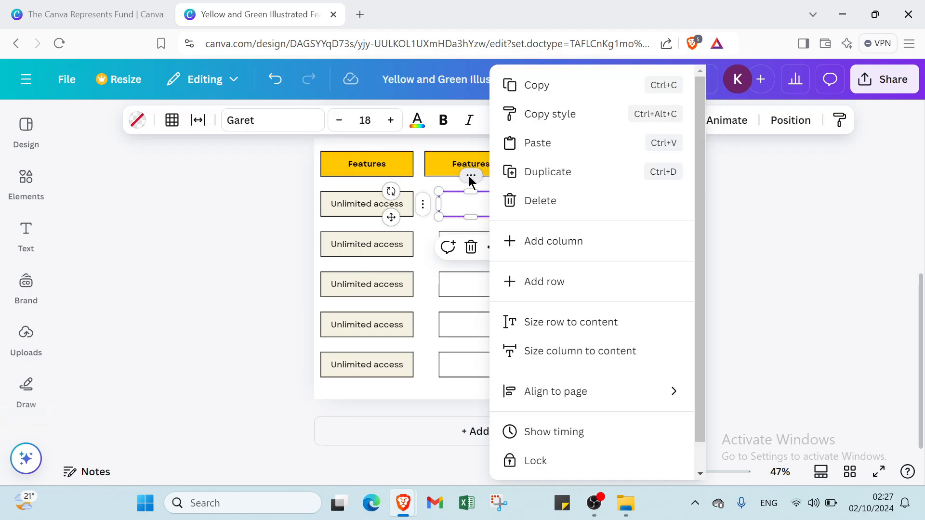
pyautogui.click(545, 172)
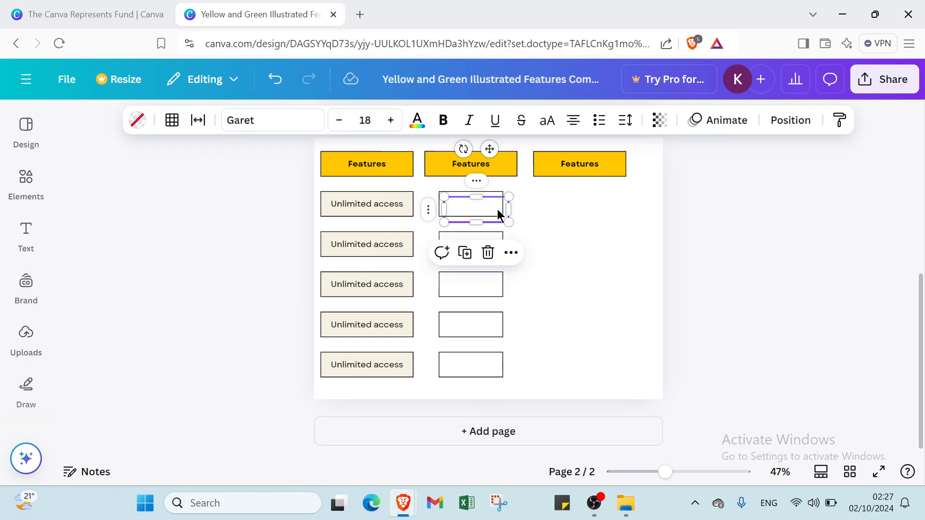
pyautogui.moveTo(498, 210); pyautogui.dragTo(600, 204)
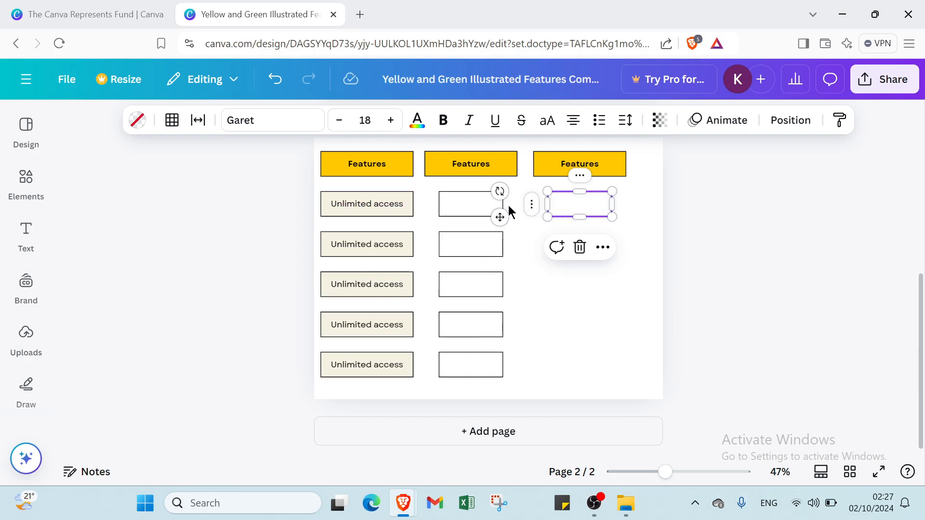
pyautogui.click(484, 200)
pyautogui.click(544, 238)
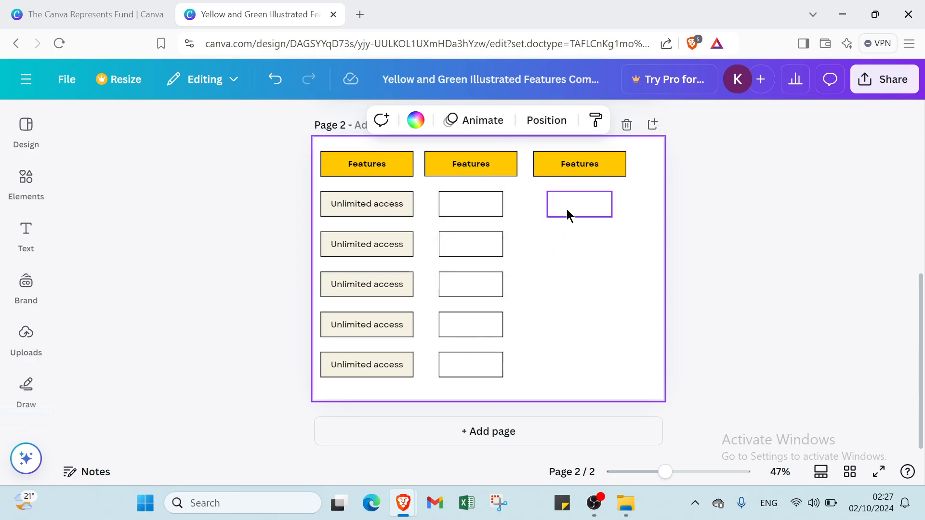
# - Duplicate the blank cell under the third header twice, stacking the copies evenly beneath it in line with the neighbouring rows
pyautogui.click(566, 209)
pyautogui.click(578, 178)
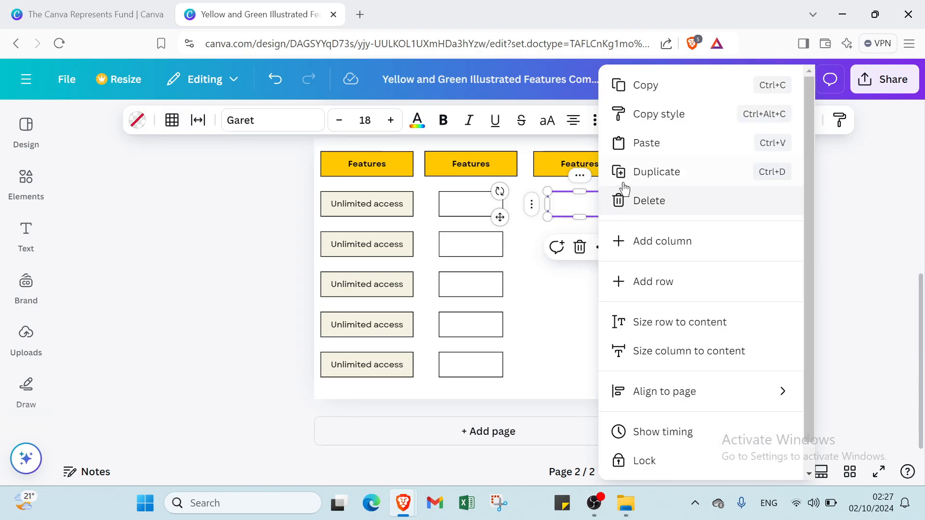
pyautogui.click(617, 179)
pyautogui.moveTo(583, 225); pyautogui.dragTo(585, 254)
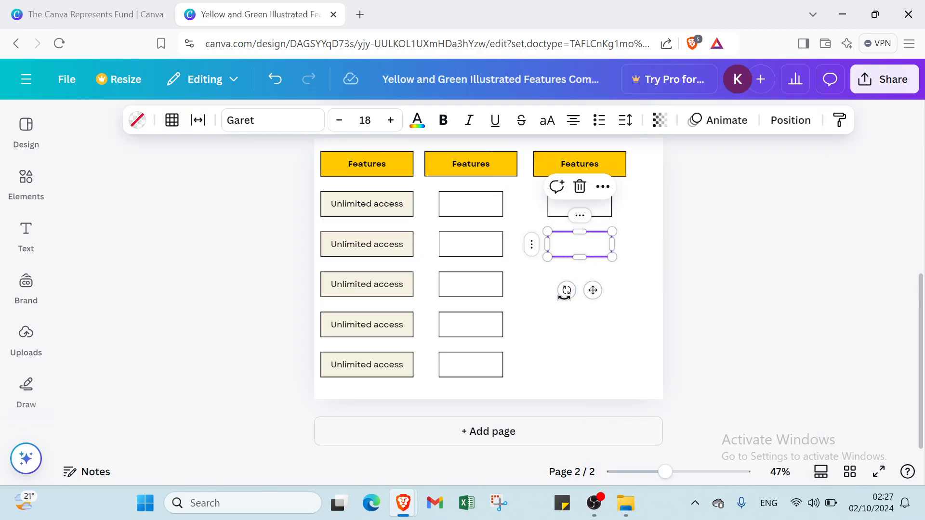
pyautogui.rightClick(595, 219)
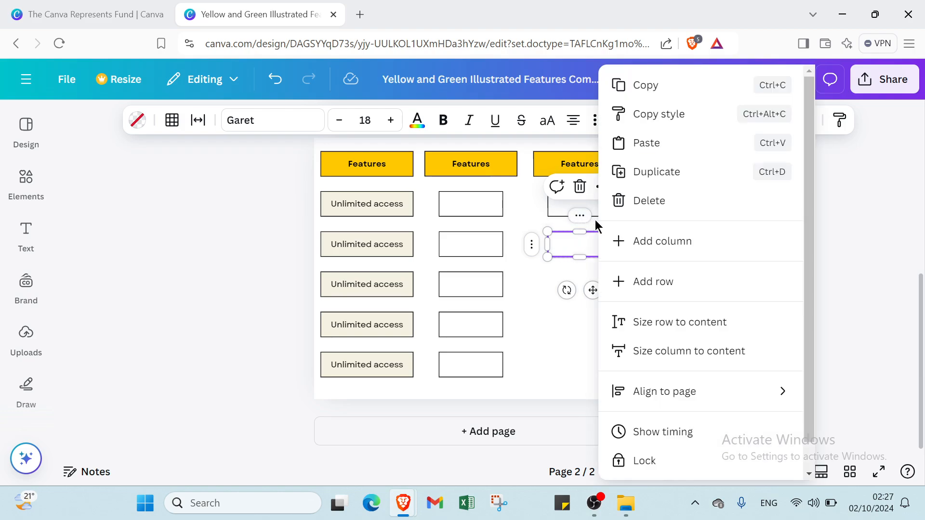
pyautogui.click(648, 177)
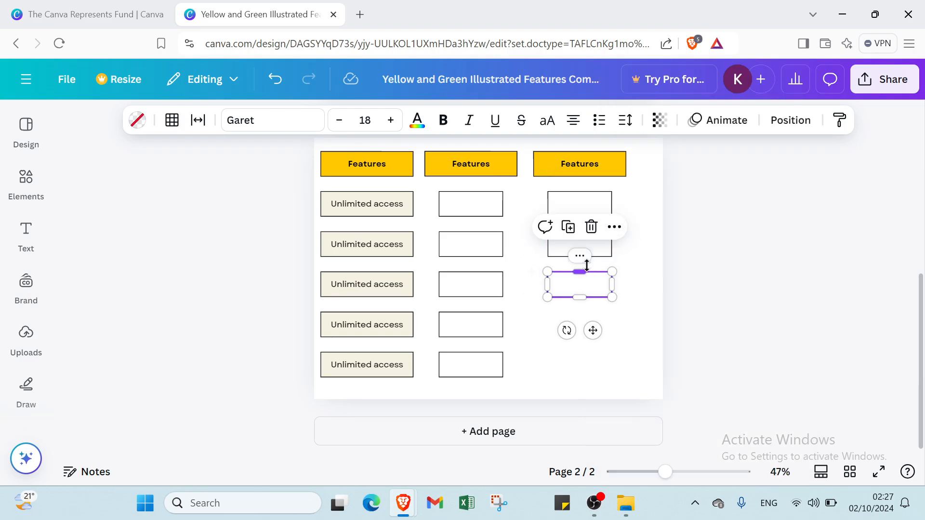
# - Duplicate the lowest blank cell of the third column twice, placing the copies in the fourth and fifth rows
pyautogui.rightClick(587, 264)
pyautogui.click(637, 174)
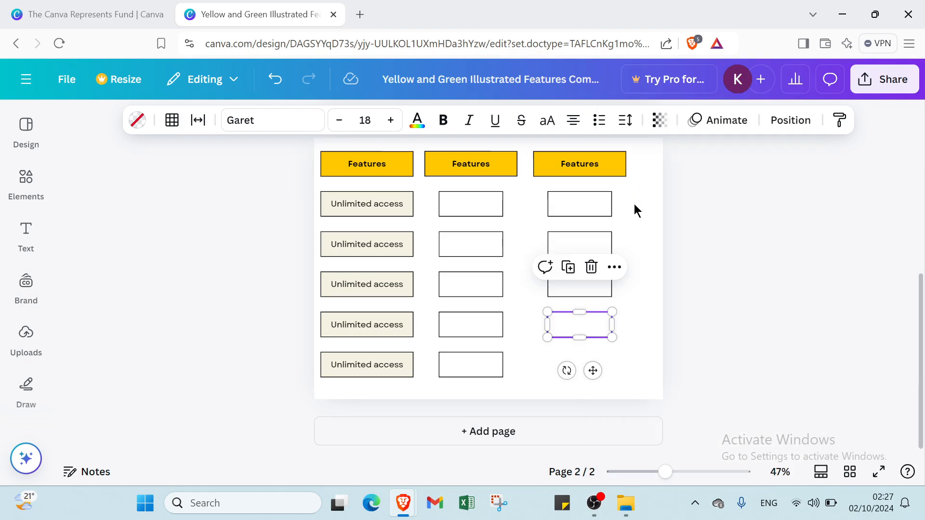
pyautogui.rightClick(576, 298)
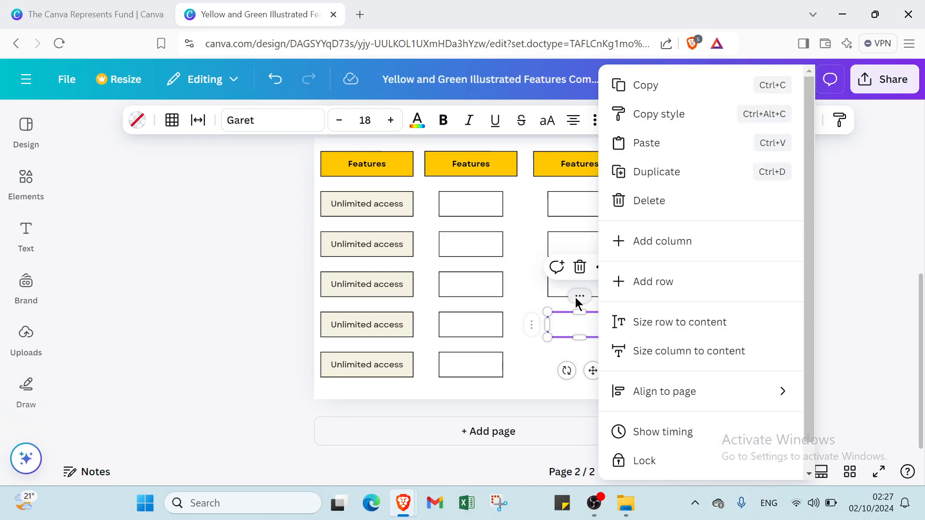
pyautogui.click(631, 172)
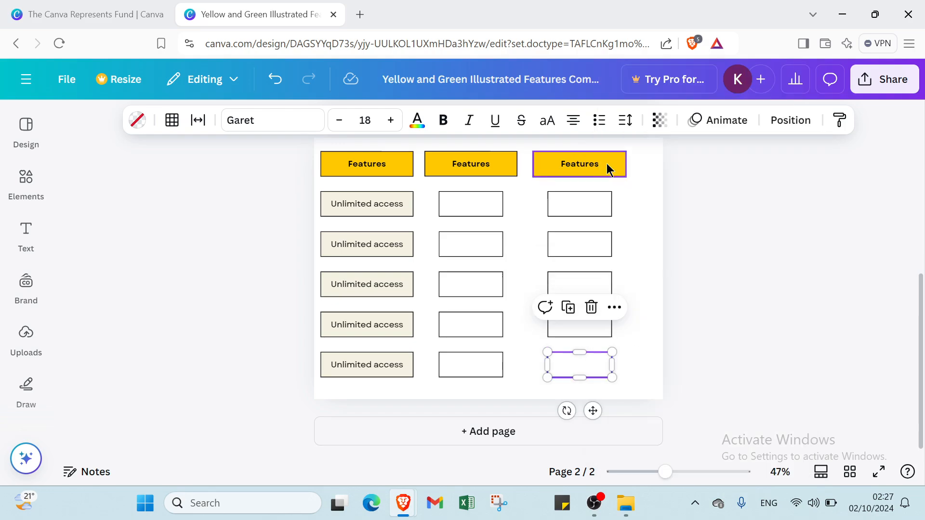
pyautogui.click(672, 267)
# - Recolor the first Features header light gray #d9d9d9 and apply the change to every yellow element in the design
pyautogui.click(384, 159)
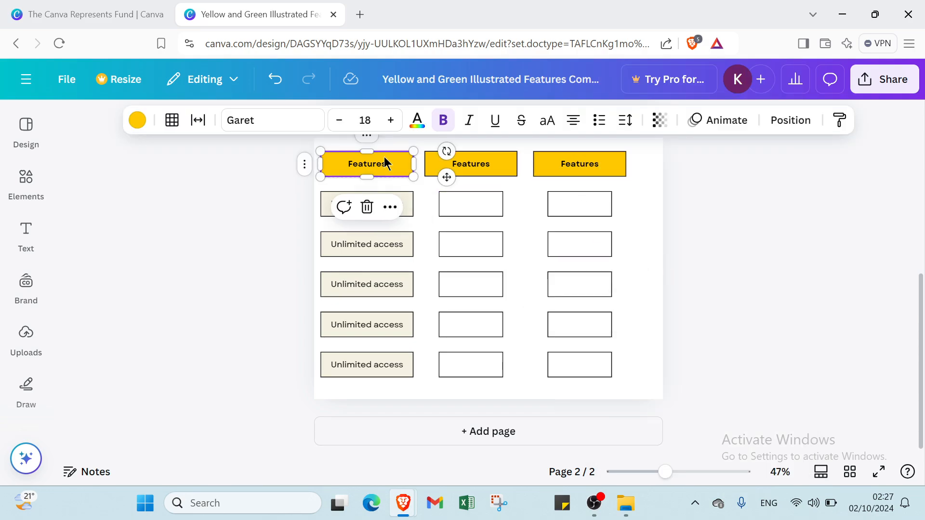
pyautogui.click(137, 120)
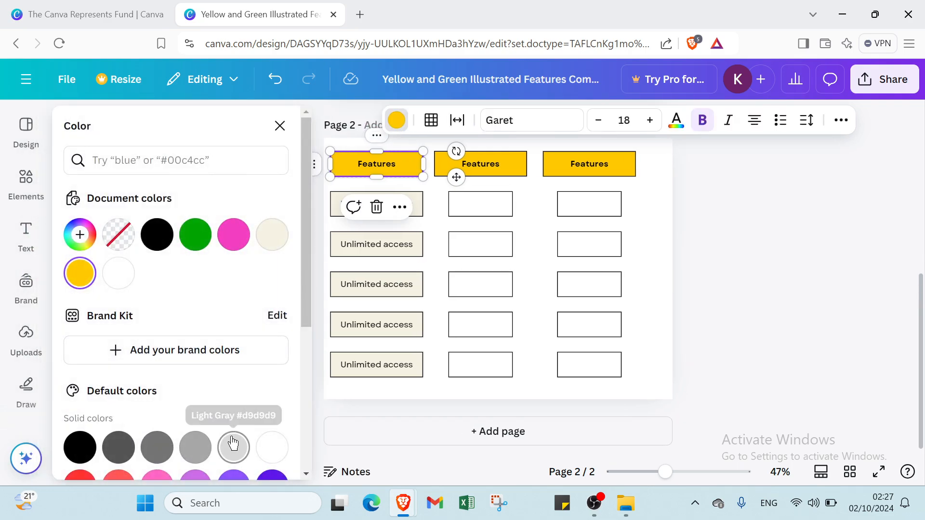
pyautogui.click(231, 442)
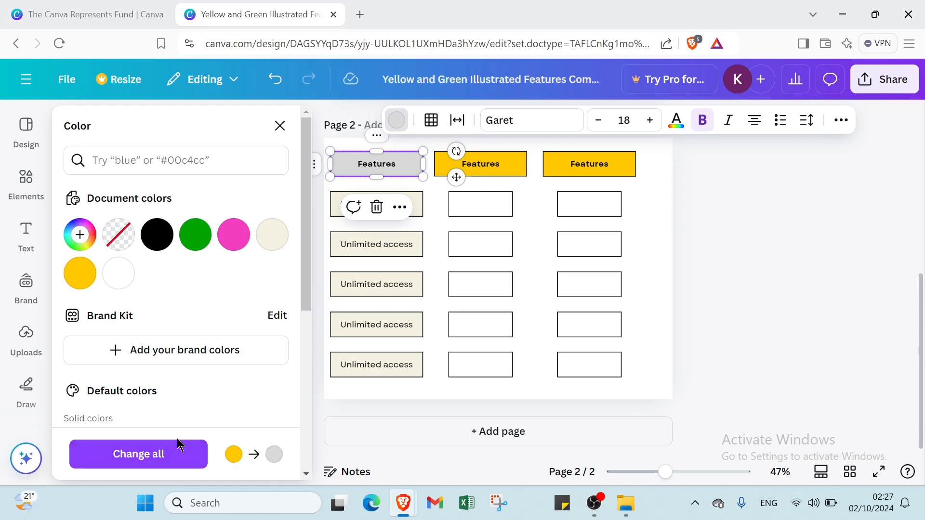
pyautogui.click(145, 452)
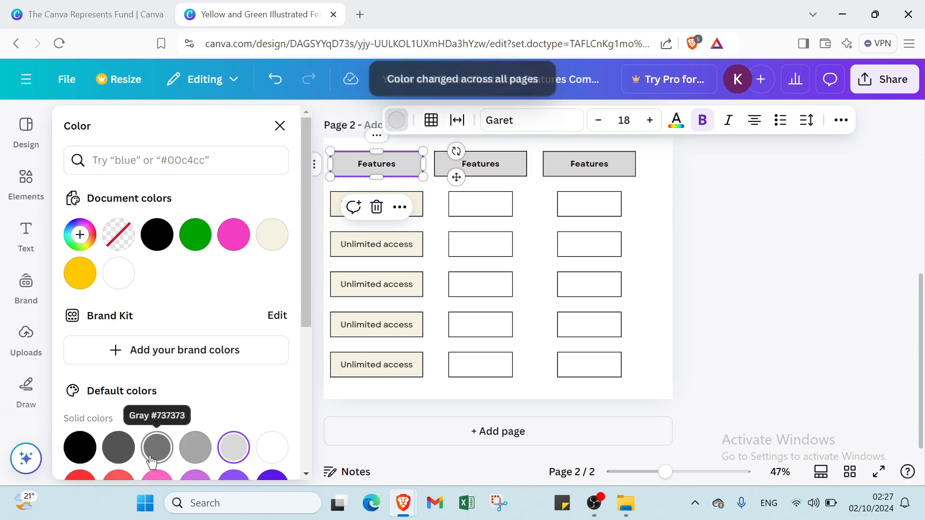
pyautogui.click(717, 329)
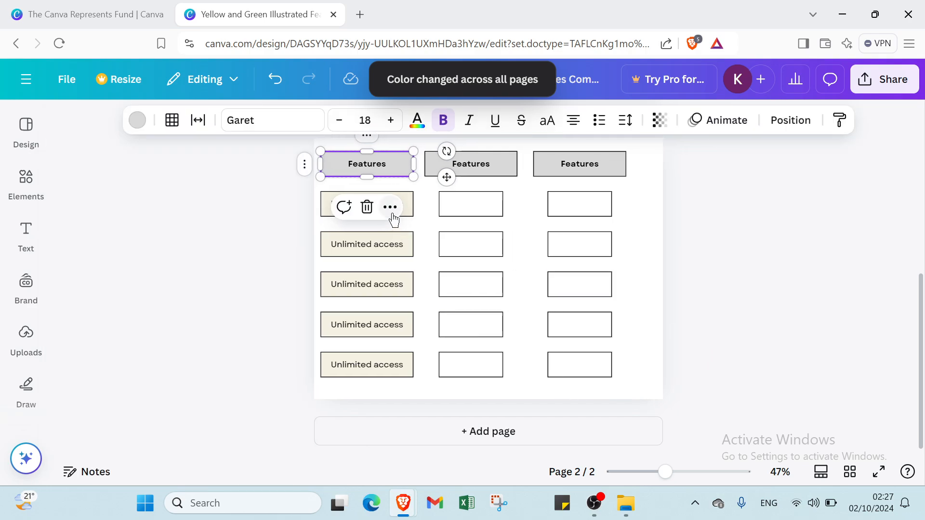
# - Recolor the first Unlimited access cell green #02a402 and apply the change to every element sharing its beige color
pyautogui.click(392, 218)
pyautogui.doubleClick(386, 206)
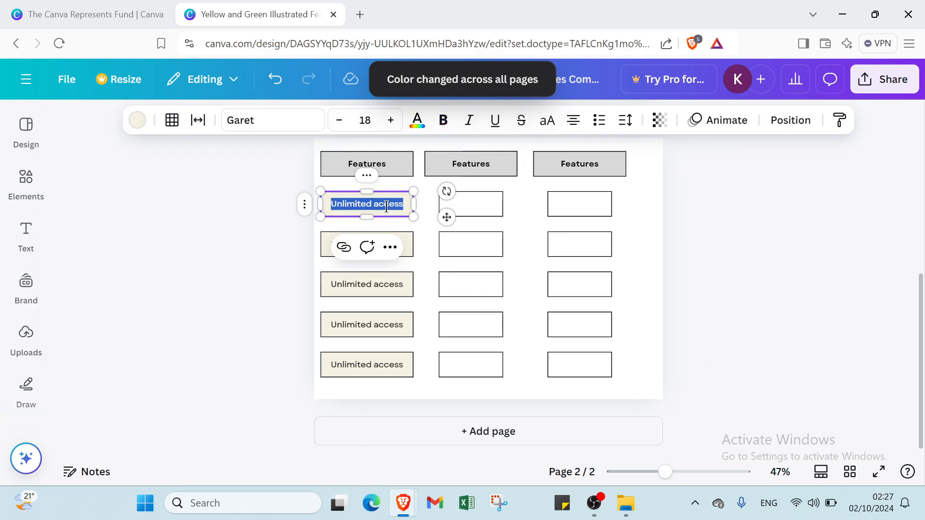
pyautogui.click(140, 121)
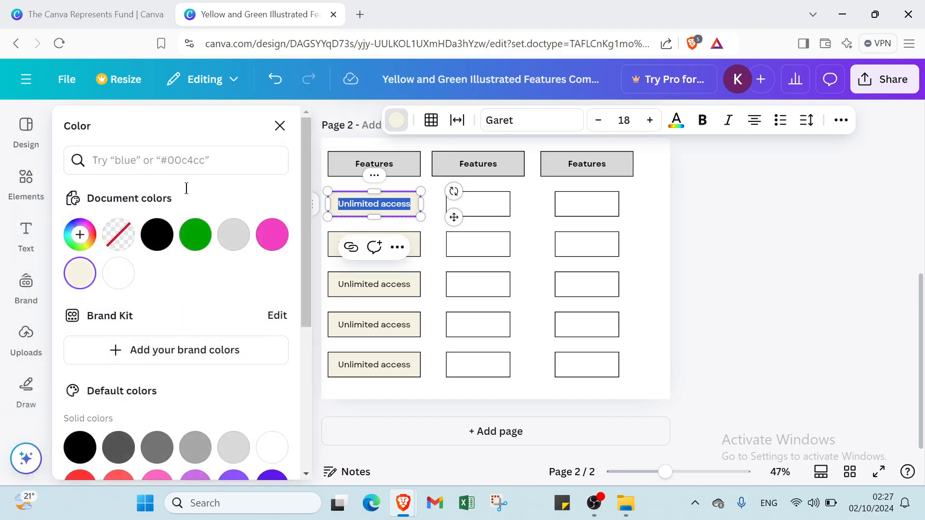
pyautogui.click(200, 246)
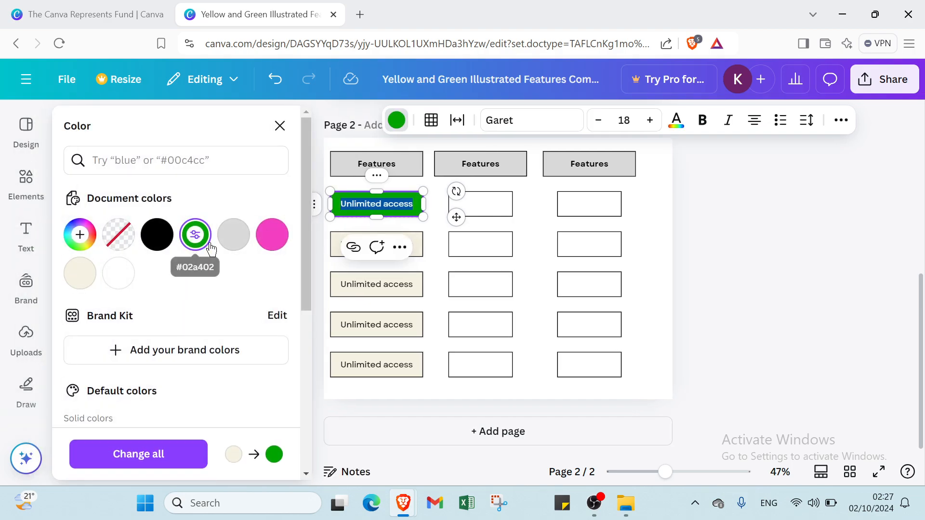
pyautogui.click(164, 460)
pyautogui.click(423, 434)
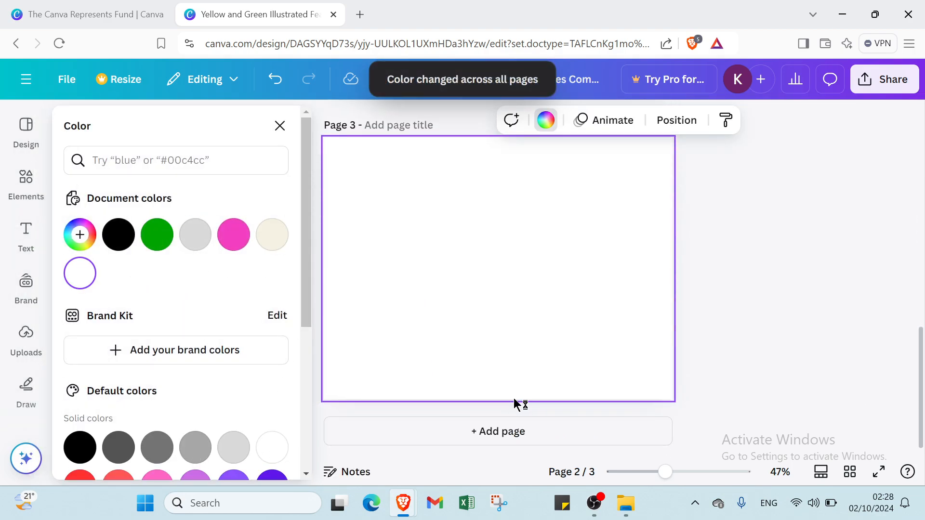
pyautogui.click(759, 244)
# - Set the background of page 1 to white
pyautogui.scroll(4, 675, 263)
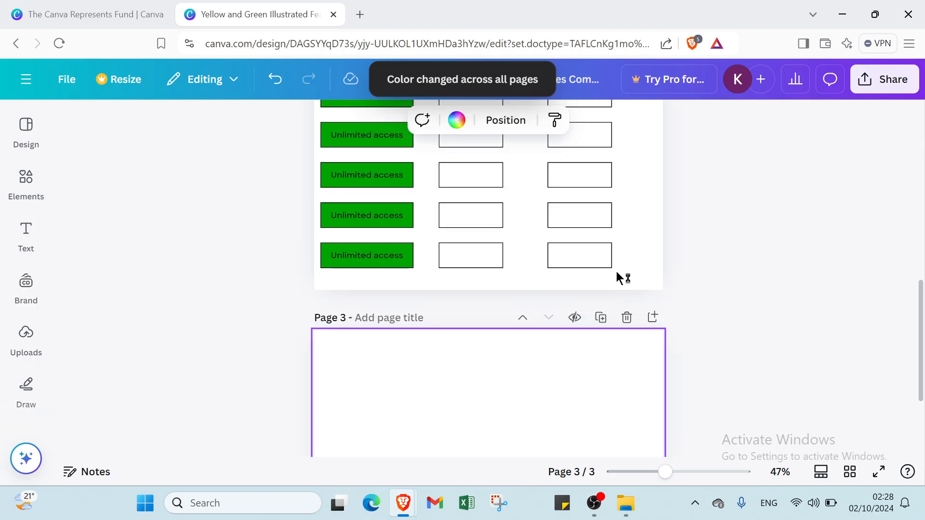
pyautogui.scroll(5, 598, 276)
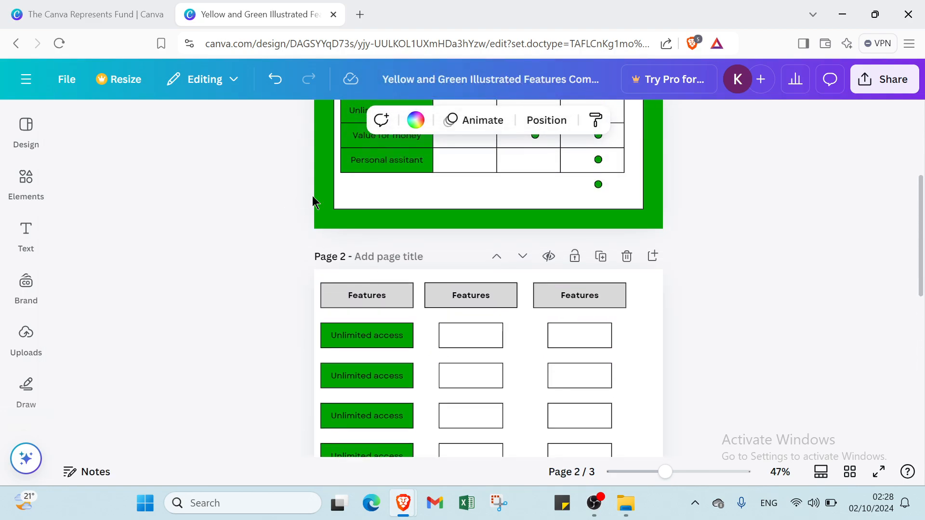
pyautogui.scroll(-2, 289, 217)
pyautogui.click(322, 162)
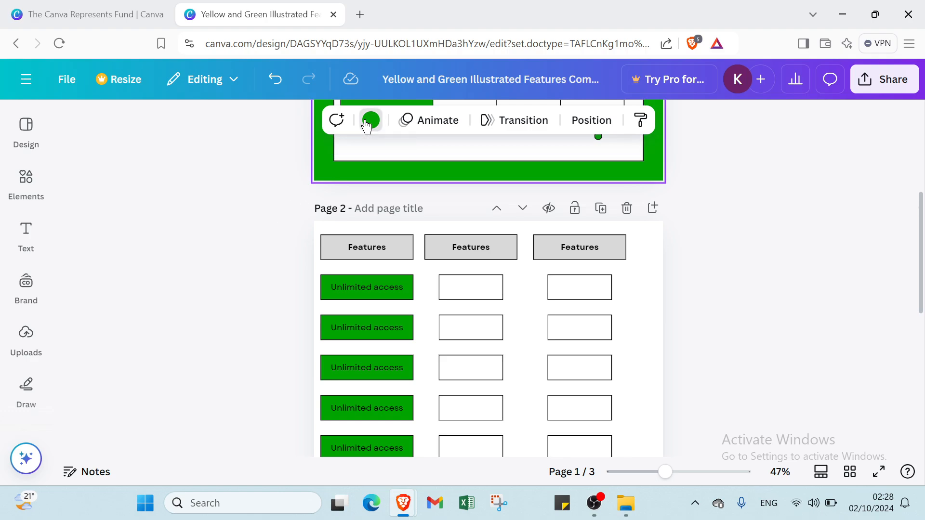
pyautogui.click(370, 120)
pyautogui.click(272, 234)
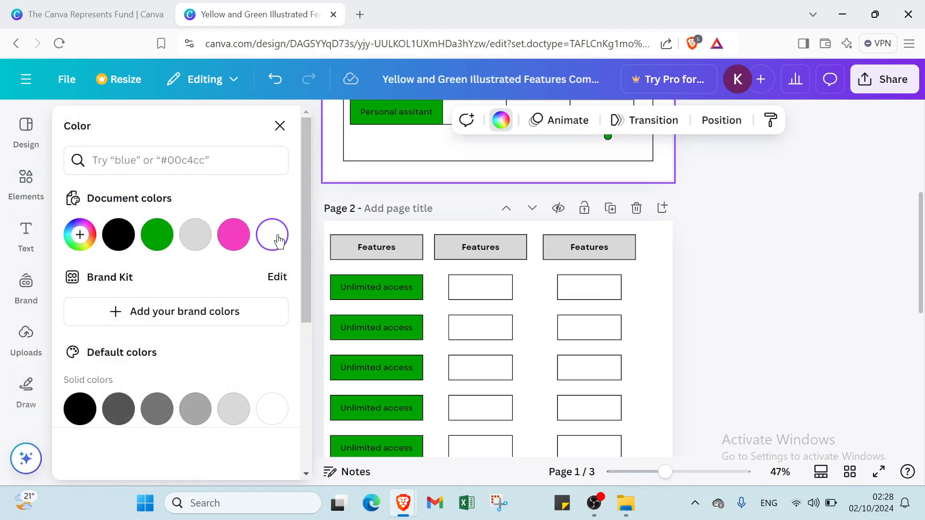
# - Fill the Personal assistant cell of the page 1 chart with light gray #d9d9d9 and return to the page 2 table
pyautogui.click(409, 118)
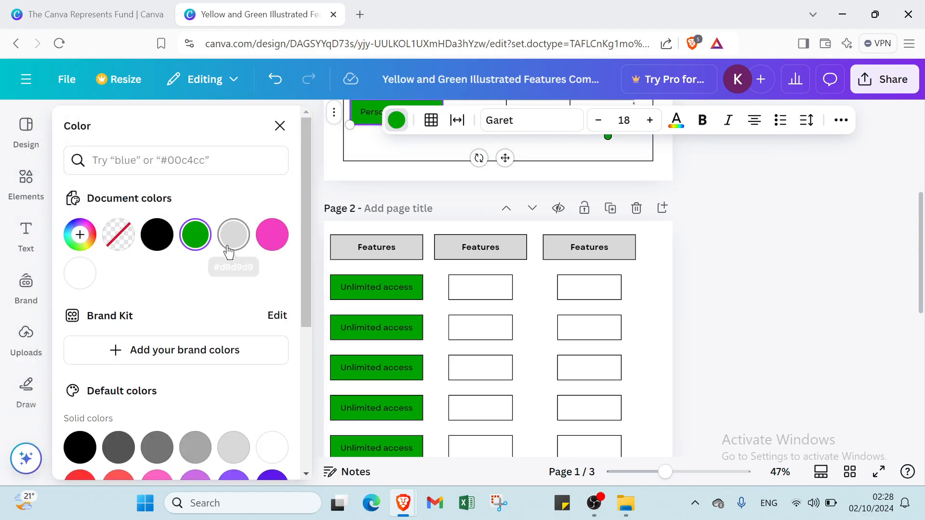
pyautogui.click(233, 235)
pyautogui.scroll(1, 575, 265)
pyautogui.scroll(3, 489, 278)
pyautogui.scroll(-7, 489, 279)
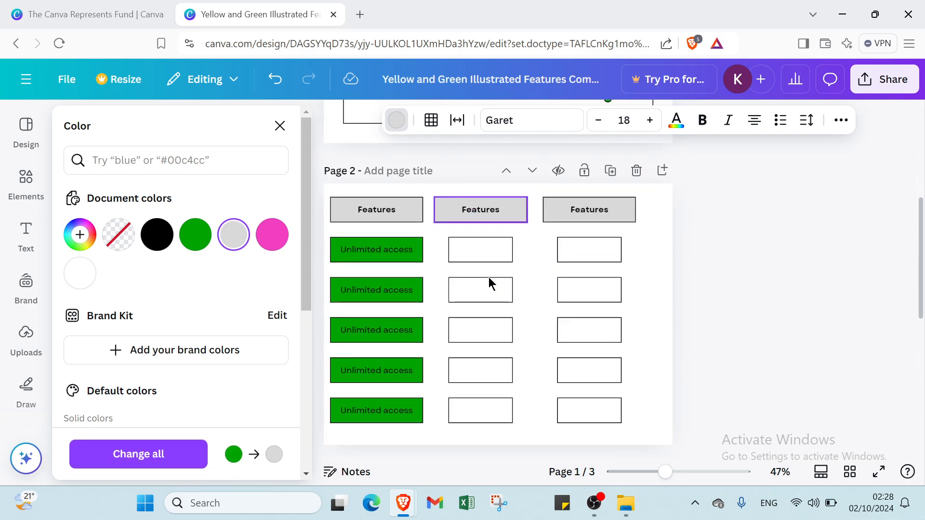
pyautogui.scroll(1, 472, 175)
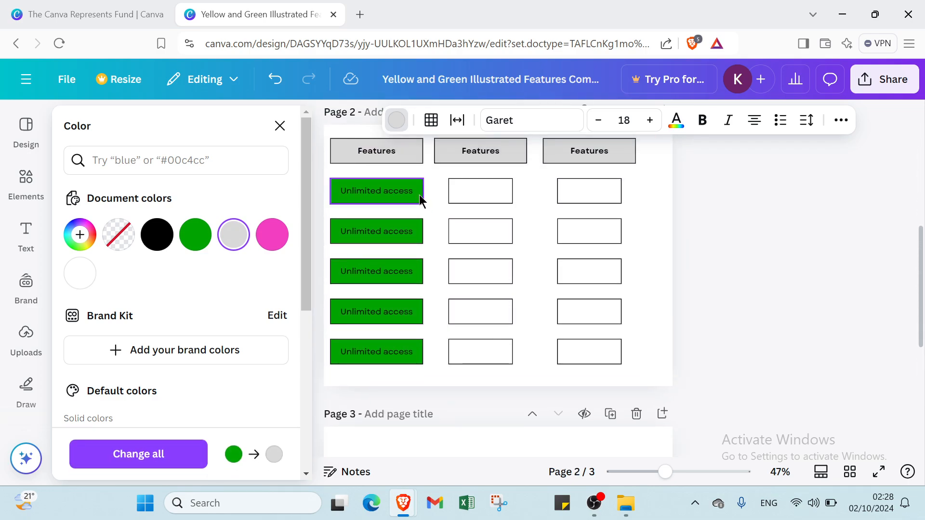
# - Retitle the three column headers as "days", "names" and "marks", with "names" in non-bold text
pyautogui.doubleClick(383, 151)
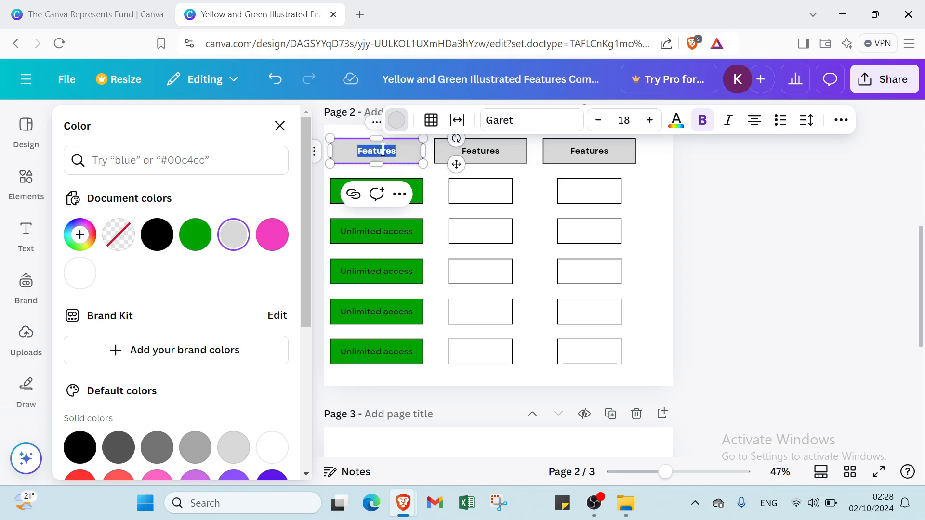
pyautogui.write('days')
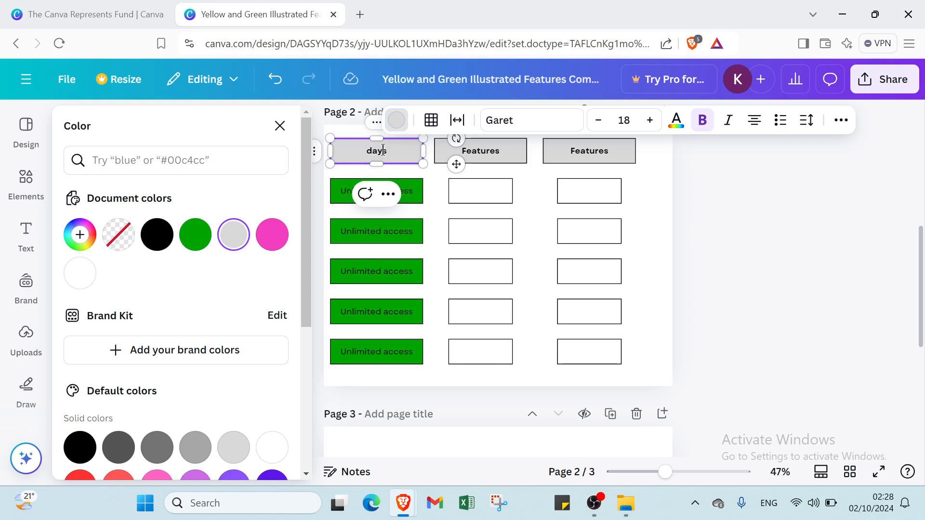
pyautogui.click(480, 151)
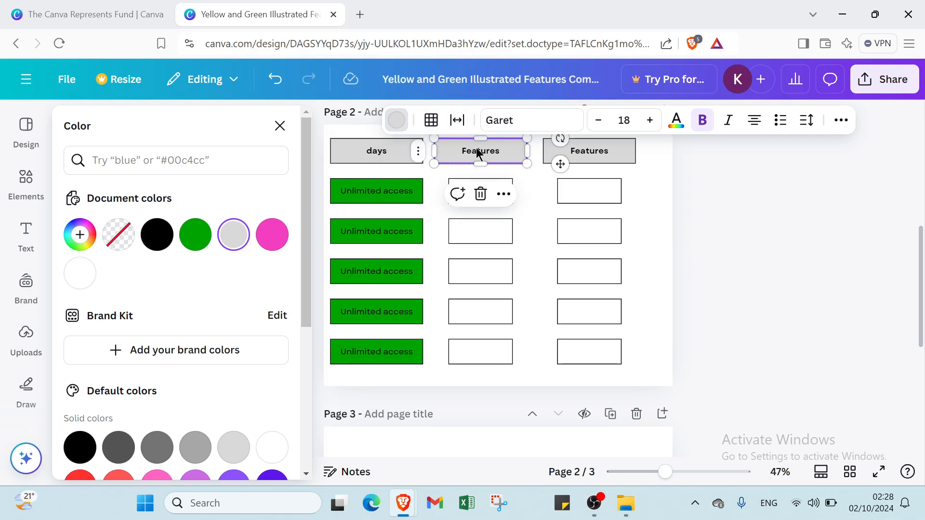
pyautogui.doubleClick(477, 150)
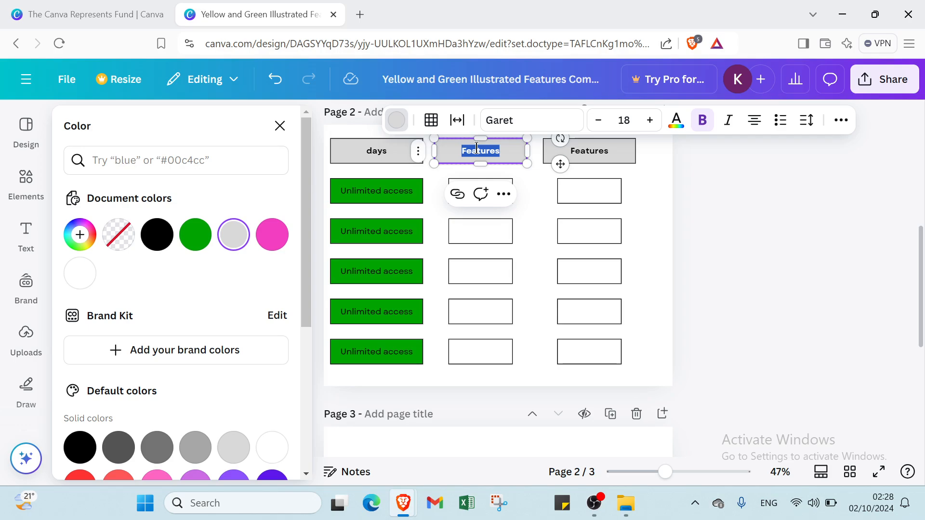
pyautogui.write('m')
pyautogui.hotkey('ctrl', 'b')
pyautogui.write('n')
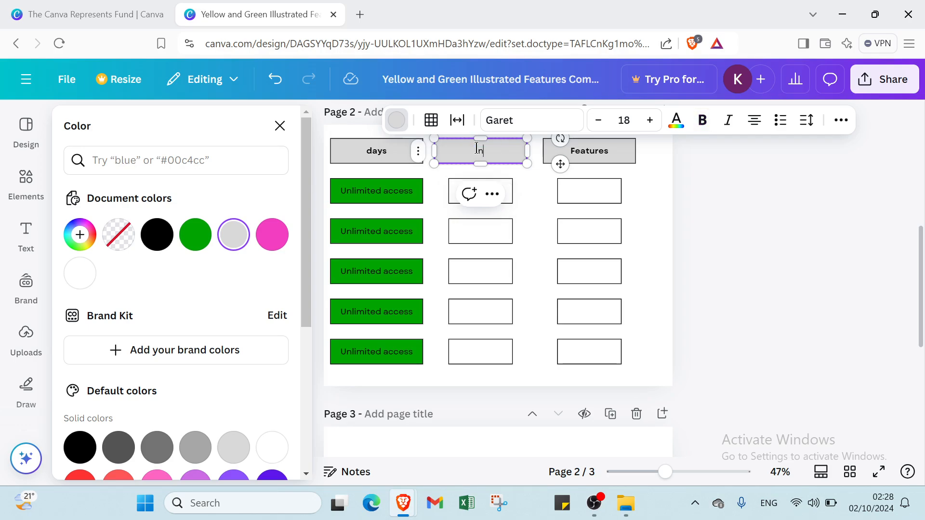
pyautogui.write('ames')
pyautogui.doubleClick(620, 146)
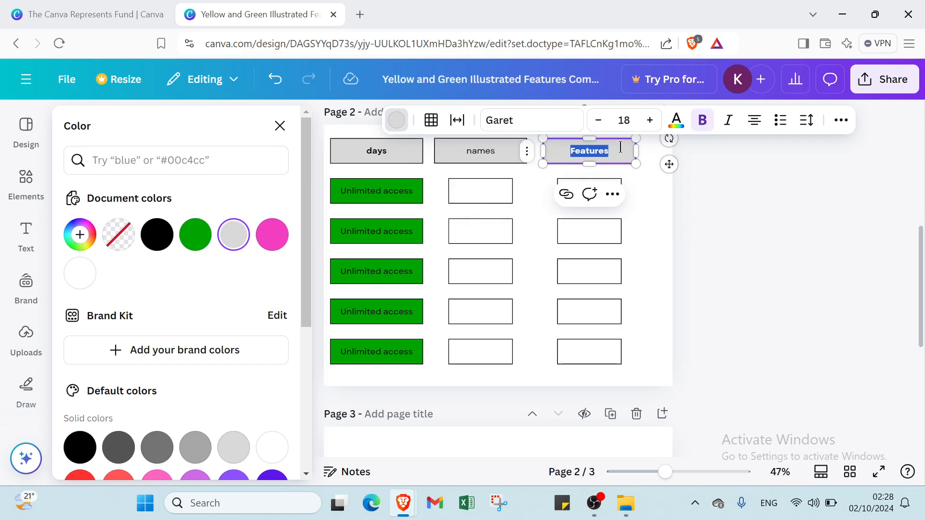
pyautogui.write('m')
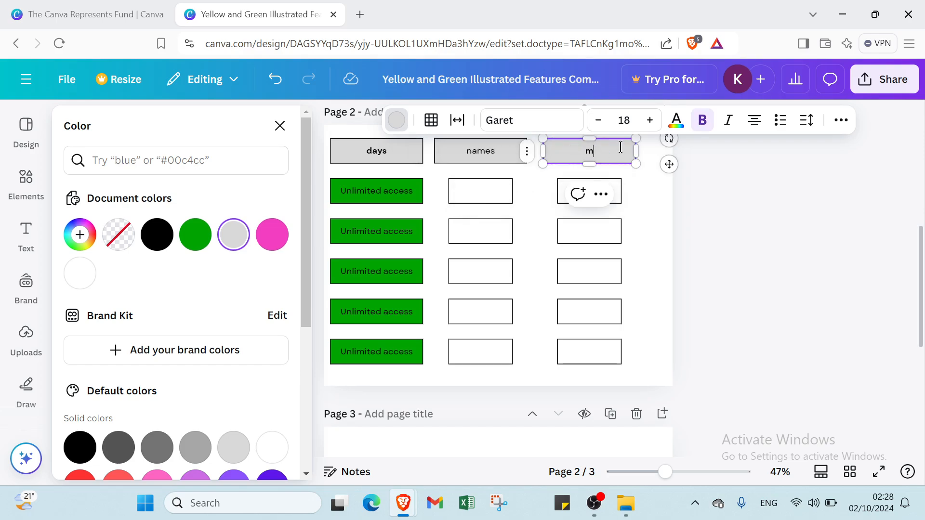
pyautogui.write('arks')
# - Replace the text of the first two green cells in the days column with "monday" and "tuesday"
pyautogui.click(368, 178)
pyautogui.click(367, 195)
pyautogui.click(369, 190)
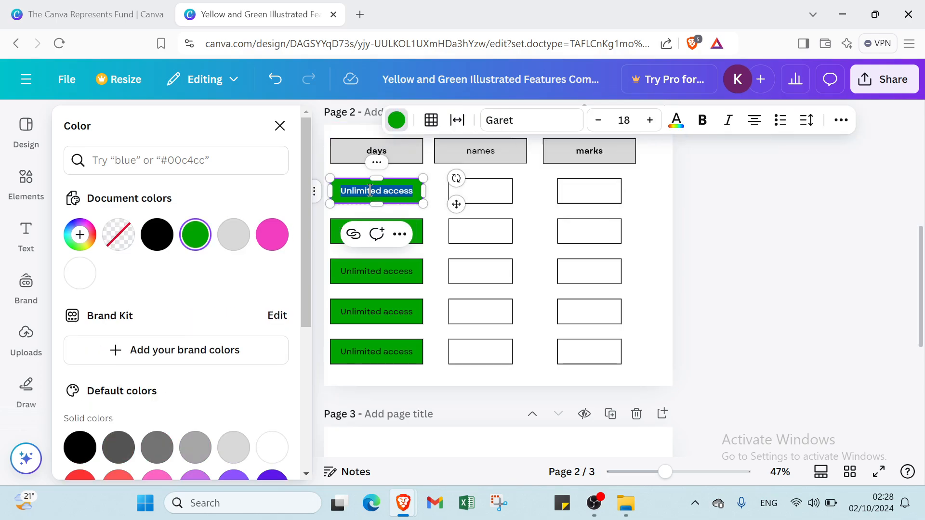
pyautogui.write('m')
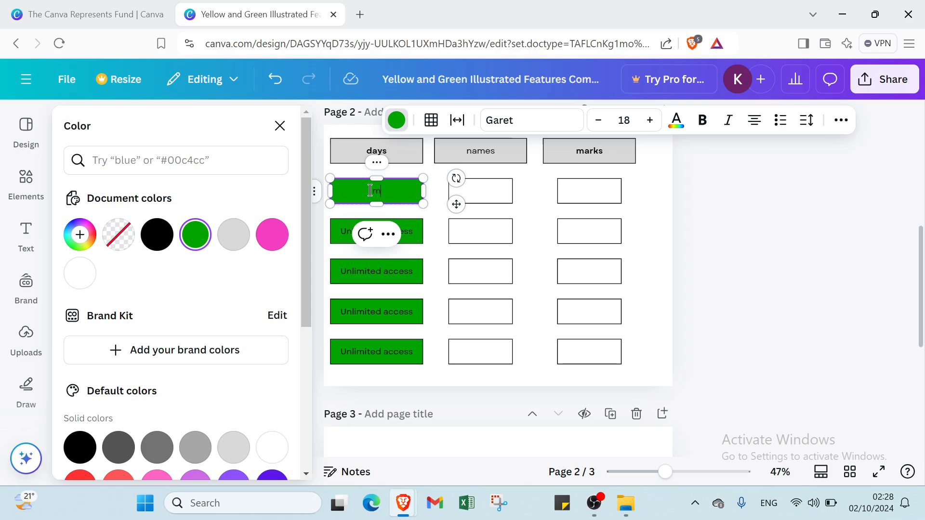
pyautogui.write('onday')
pyautogui.click(417, 221)
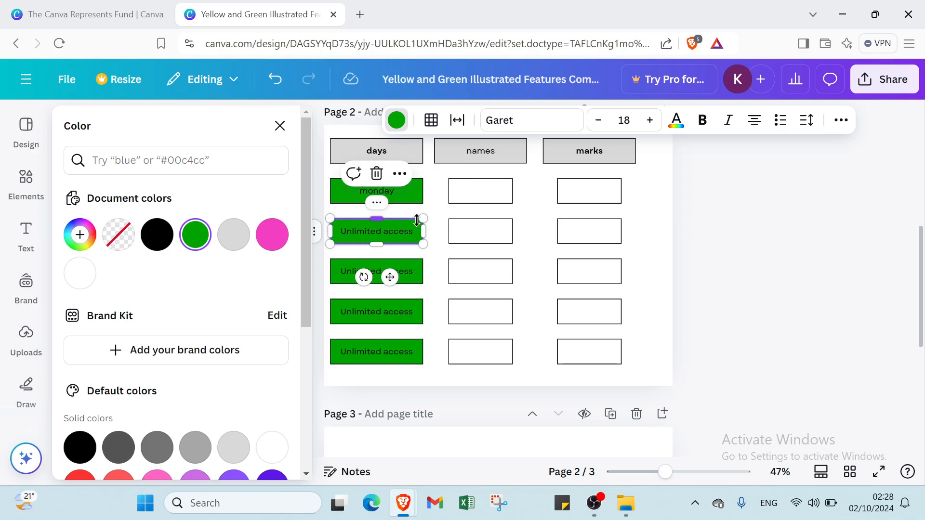
pyautogui.click(412, 231)
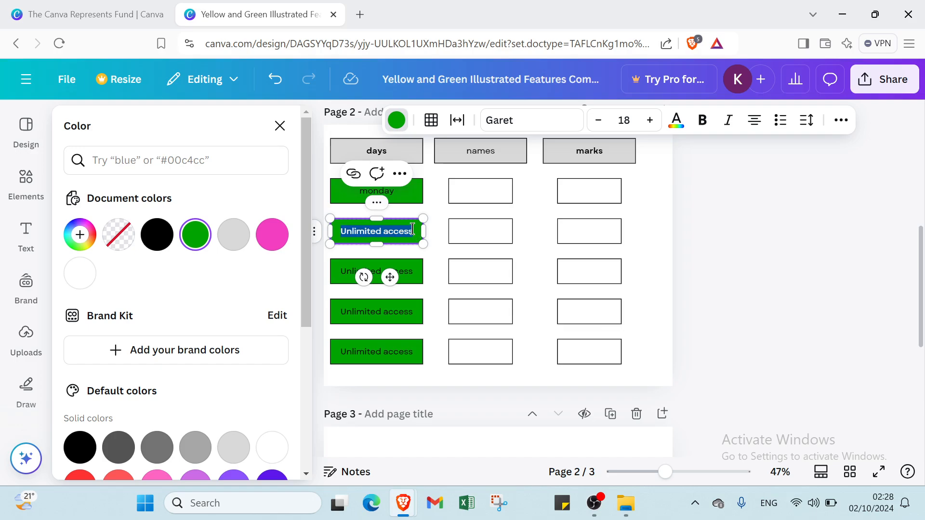
pyautogui.write('tuesd')
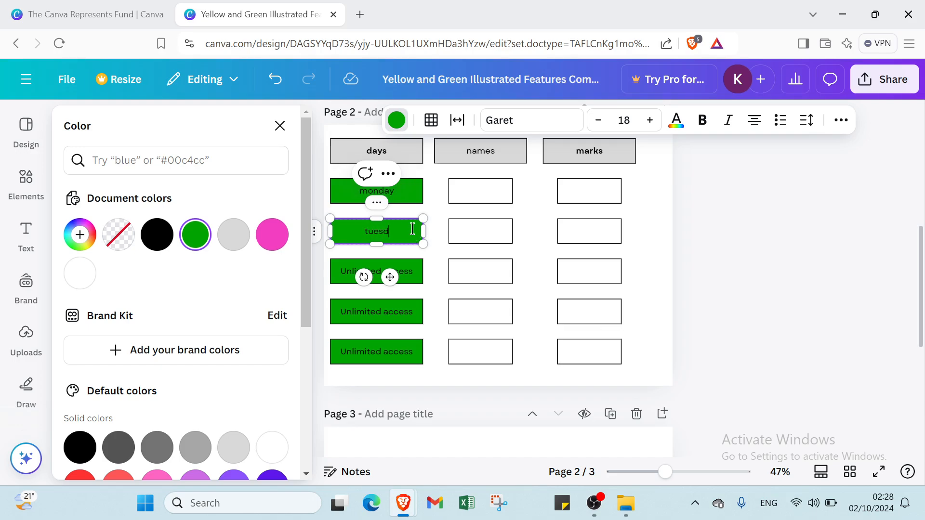
pyautogui.write('ay')
# - Replace the text of the third and fourth green cells in the days column with "friday" and "saturday"
pyautogui.click(399, 273)
pyautogui.click(399, 273)
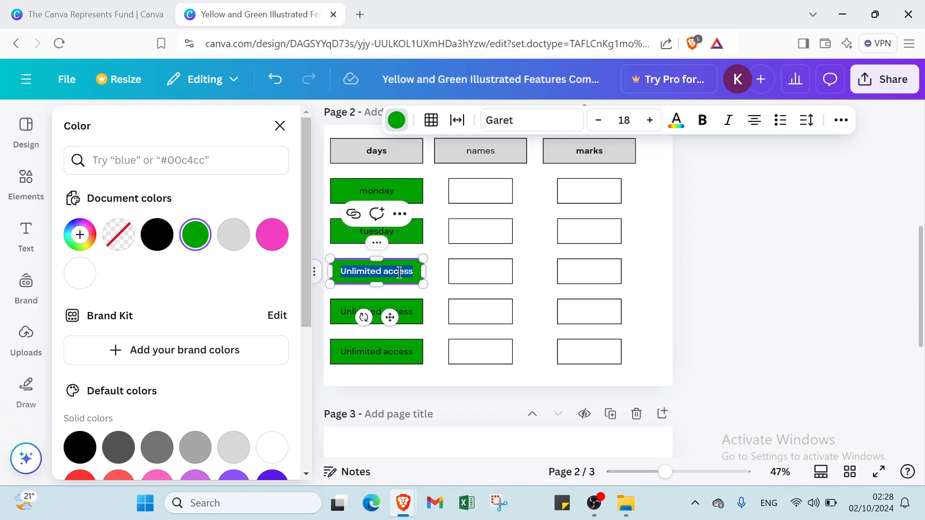
pyautogui.write('friday')
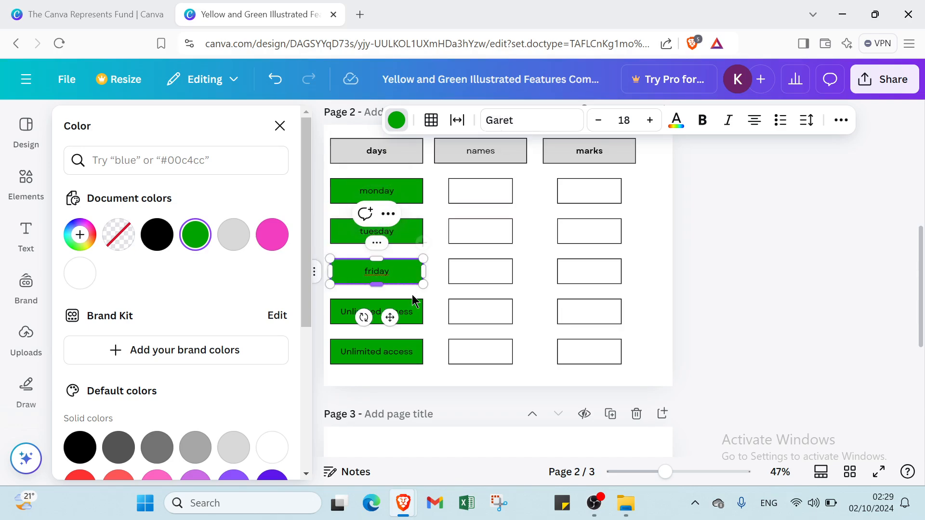
pyautogui.doubleClick(408, 313)
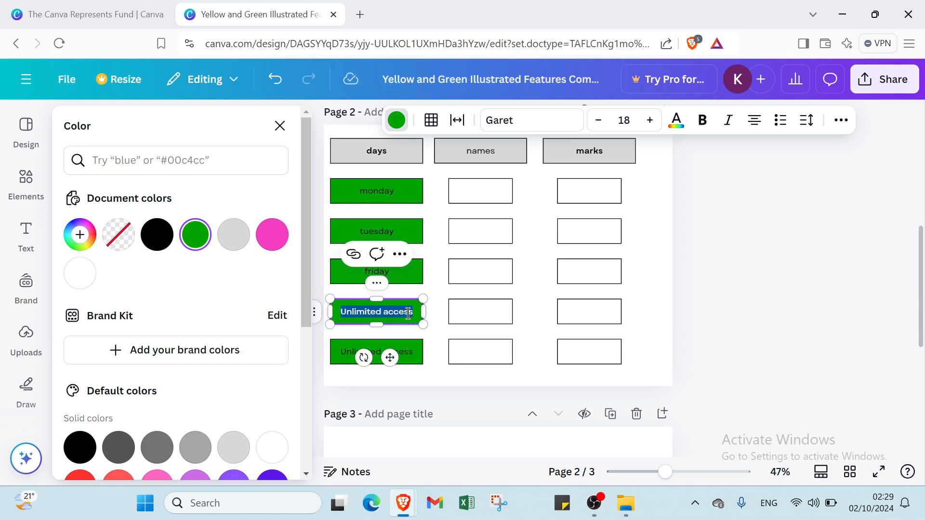
pyautogui.write('saturday')
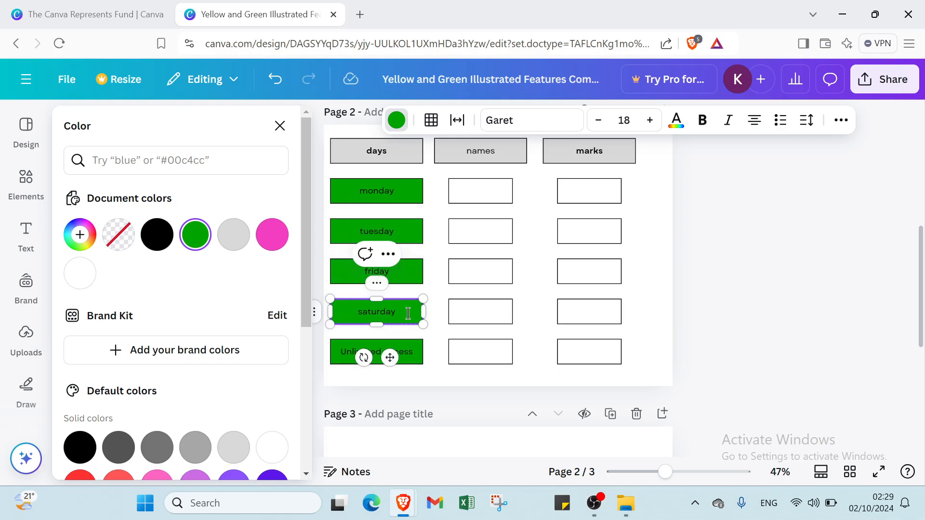
# - Replace the text of the last green cell in the days column with "sunday"
pyautogui.doubleClick(403, 346)
pyautogui.write('s')
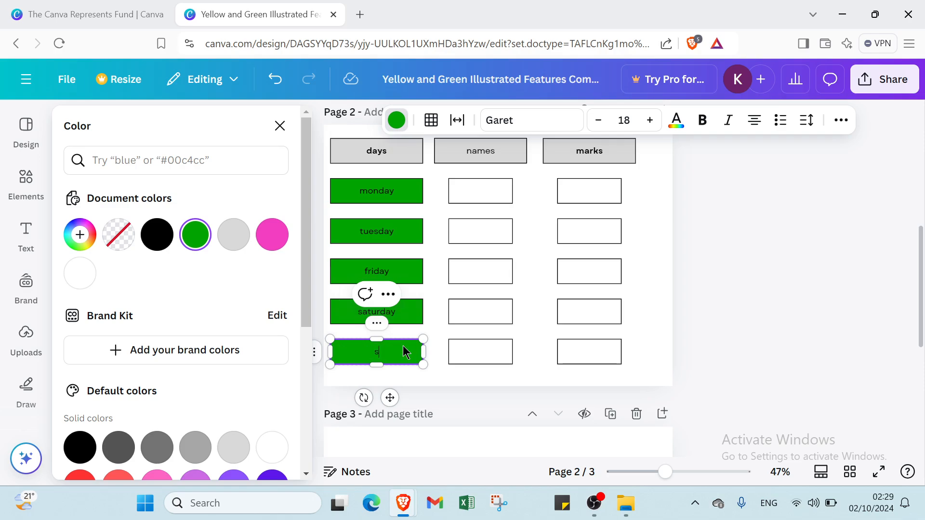
pyautogui.write('unday')
# - Enter a person's first name in the names column for each of the monday, tuesday and friday rows
pyautogui.click(476, 192)
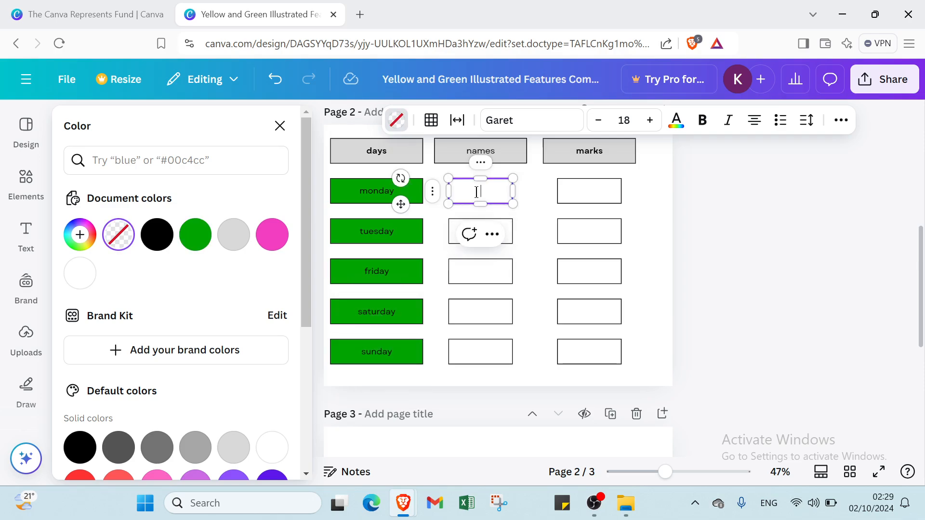
pyautogui.write('mark')
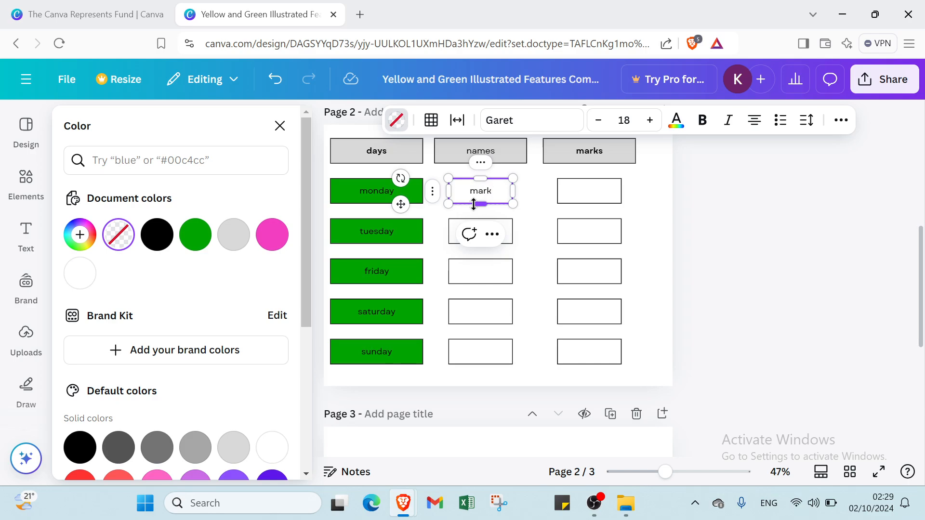
pyautogui.click(506, 230)
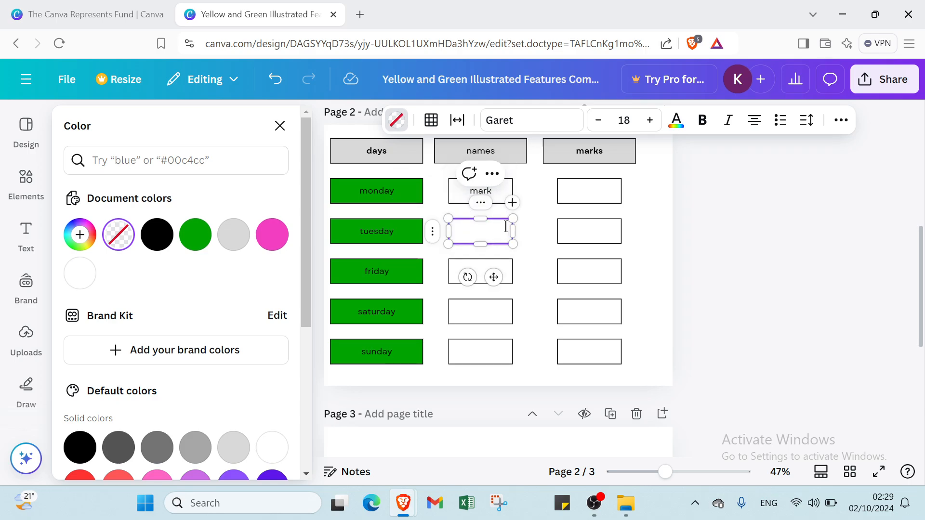
pyautogui.write('jean')
pyautogui.click(478, 268)
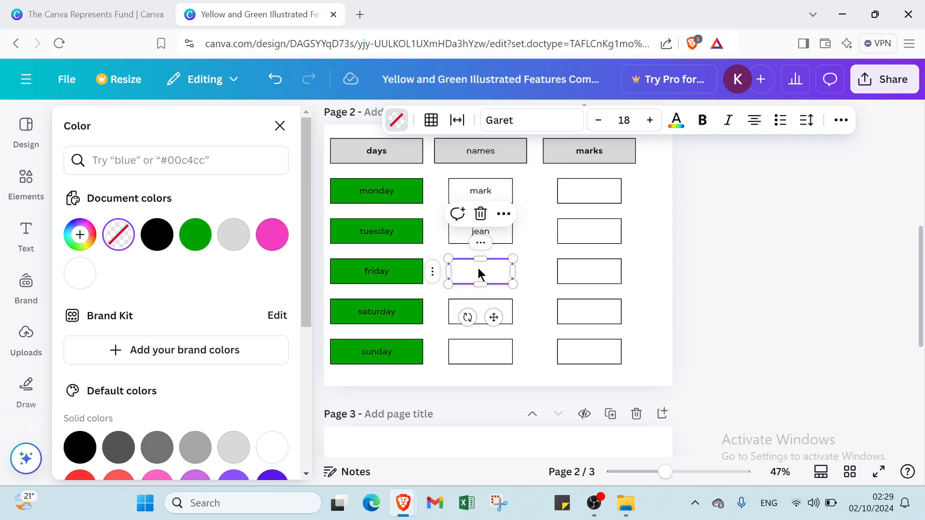
pyautogui.write('elis')
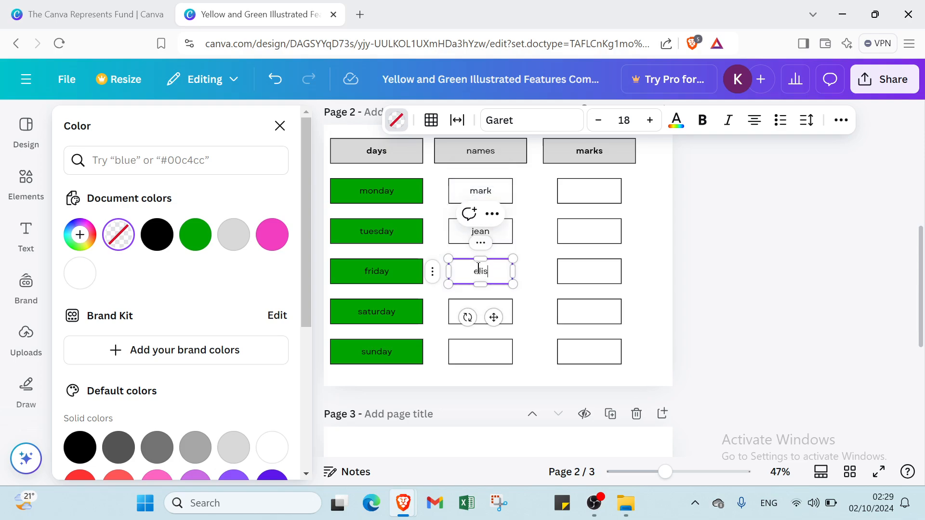
pyautogui.write('abete')
# - Enter a person's first name in the names column for the saturday and sunday rows
pyautogui.click(482, 307)
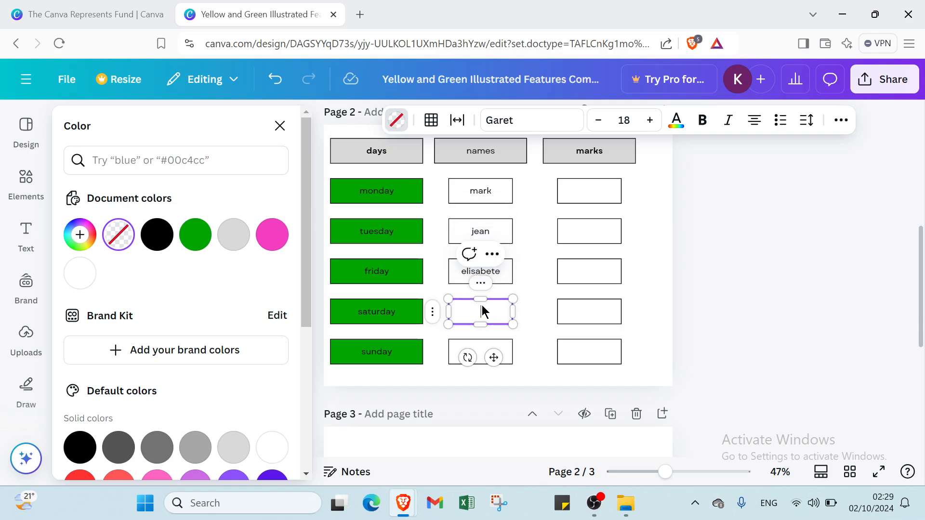
pyautogui.write('selina')
pyautogui.click(479, 342)
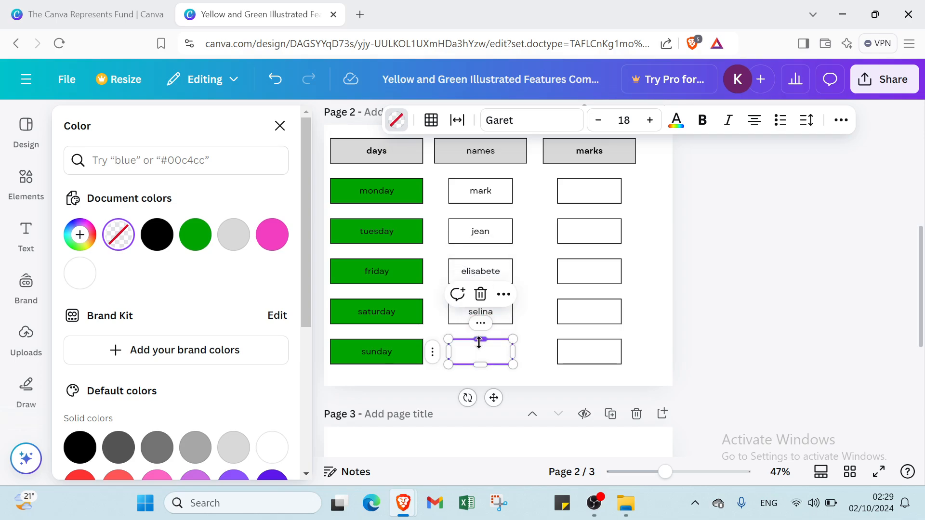
pyautogui.click(483, 346)
pyautogui.write('ch')
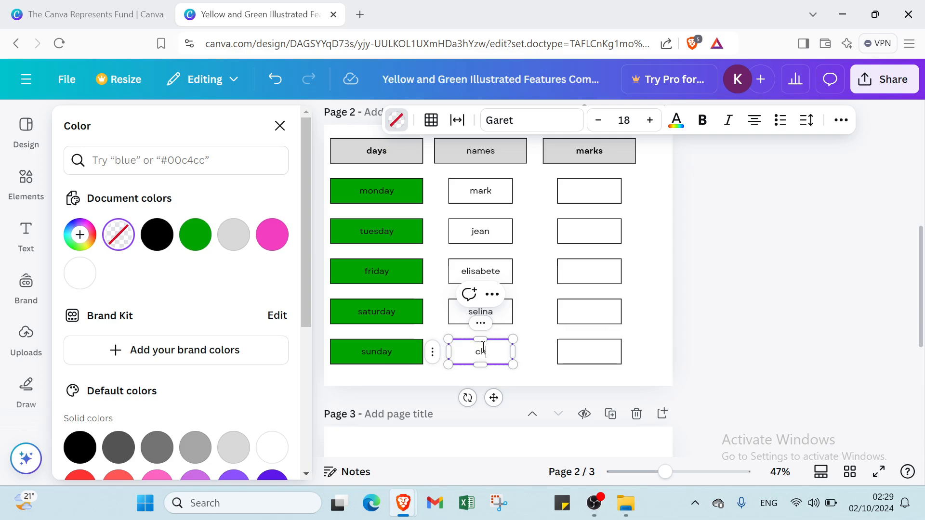
pyautogui.write('akira')
# - Fill the five cells of the marks column, from monday to sunday, with 6, 8, 9, 10 and 7
pyautogui.click(598, 191)
pyautogui.click(598, 191)
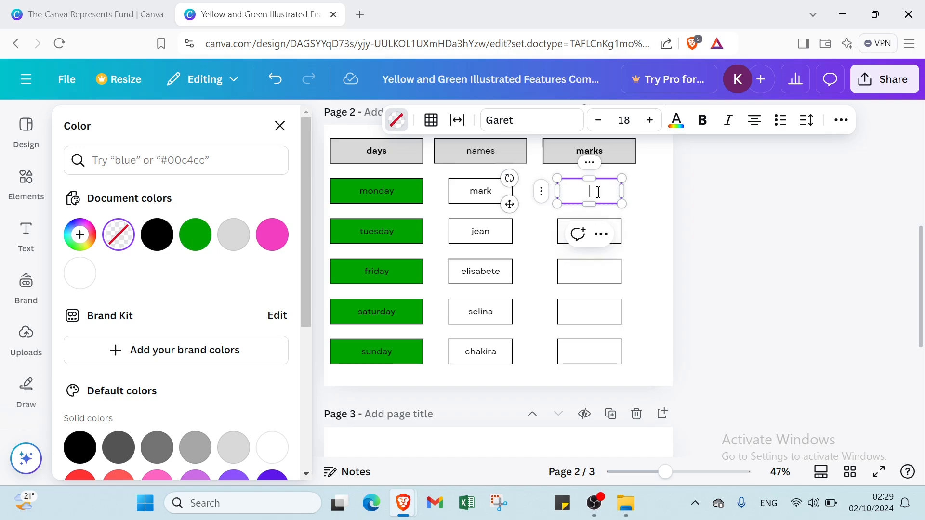
pyautogui.click(615, 230)
pyautogui.click(615, 229)
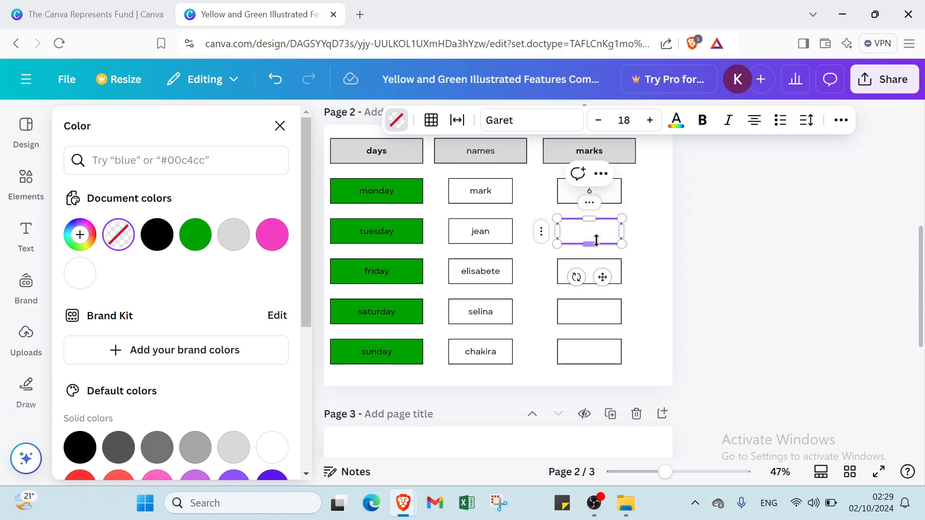
pyautogui.click(587, 270)
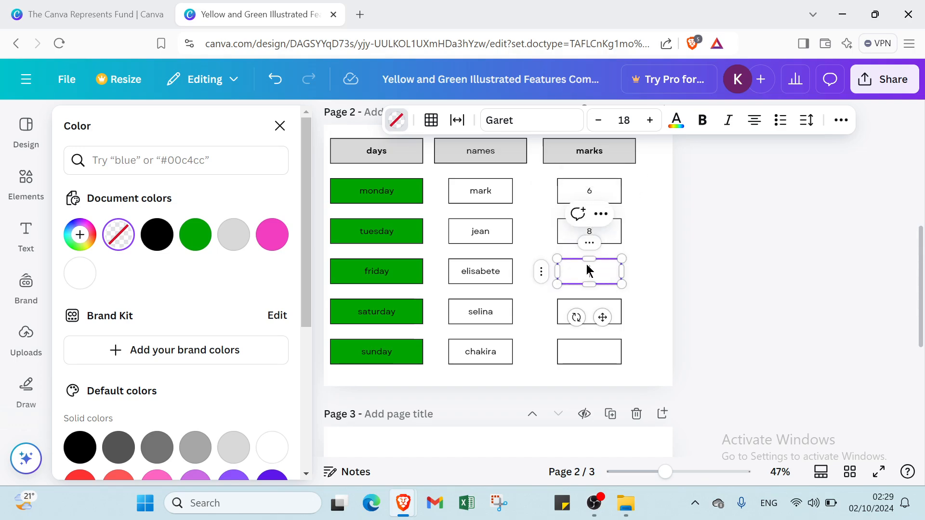
pyautogui.write('9')
pyautogui.click(589, 307)
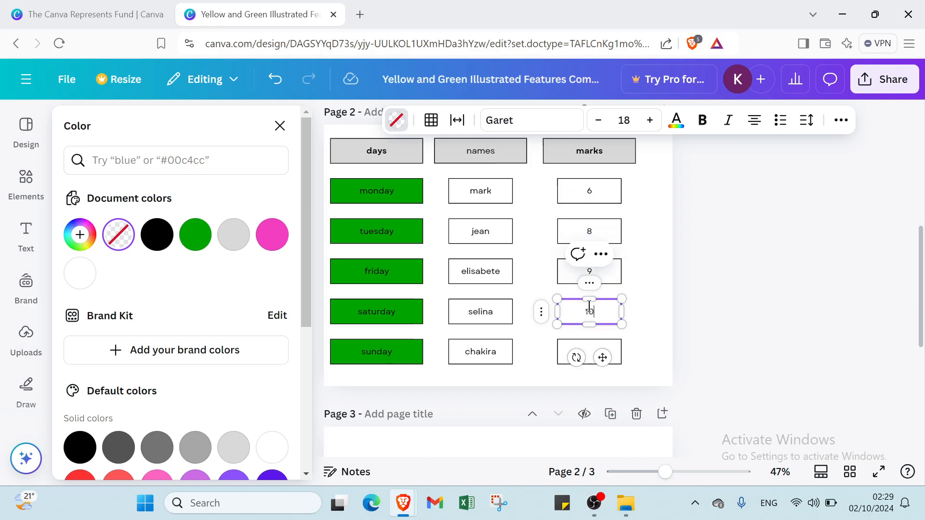
pyautogui.click(586, 349)
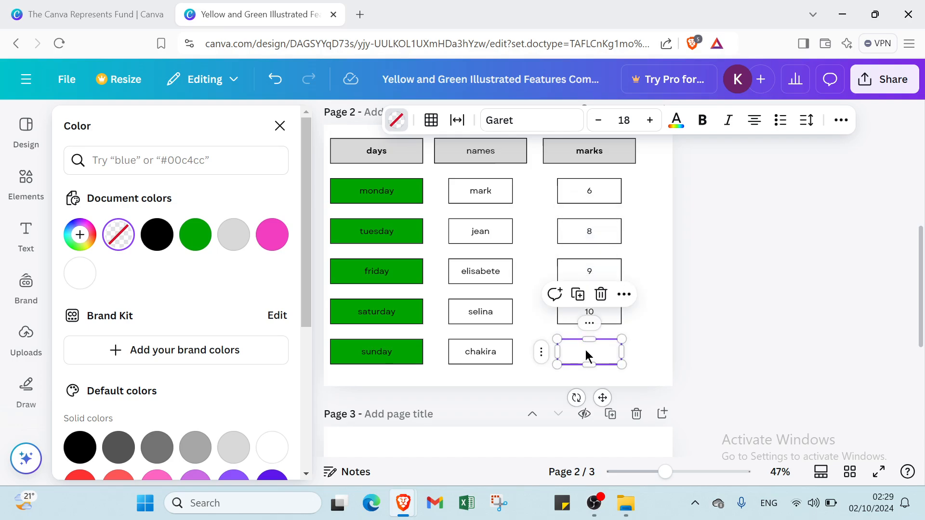
pyautogui.click(586, 350)
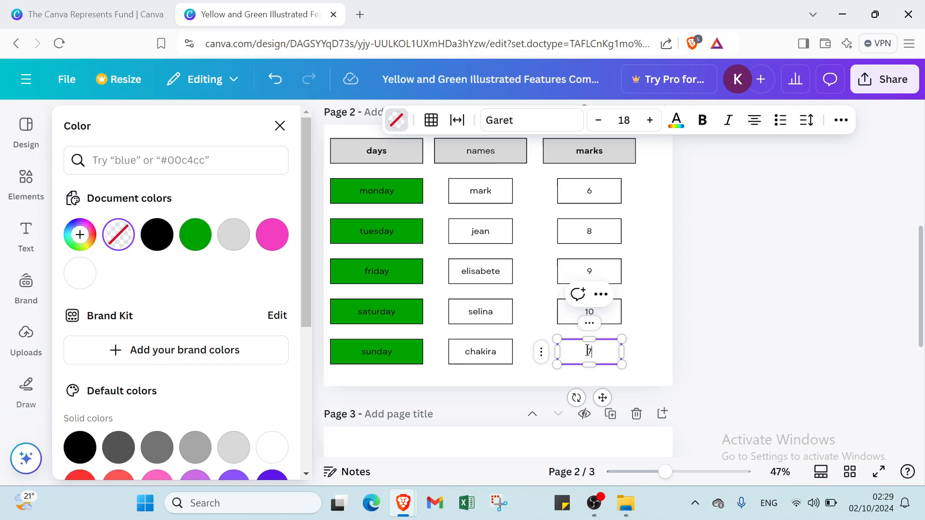
pyautogui.press('Escape')
# - Delete the page with the original comparison chart and deselect the table cell
pyautogui.scroll(3, 581, 264)
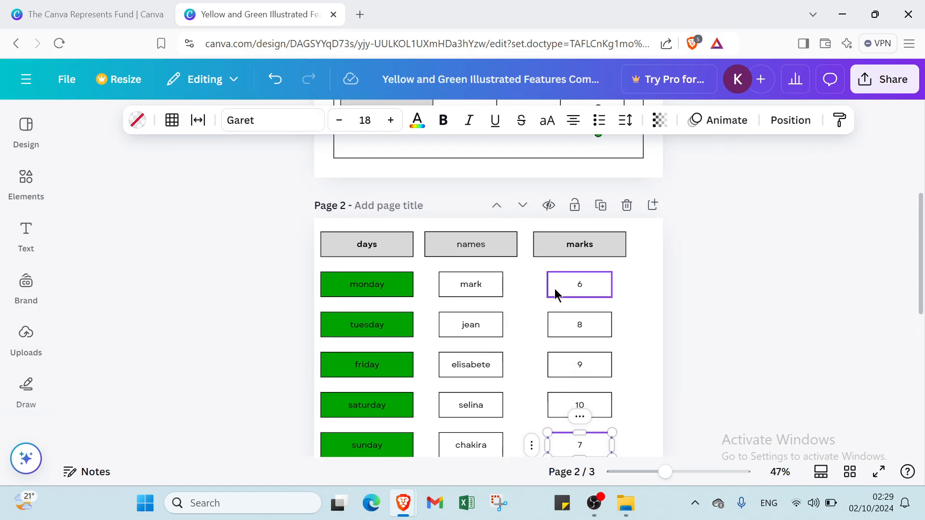
pyautogui.scroll(5, 555, 287)
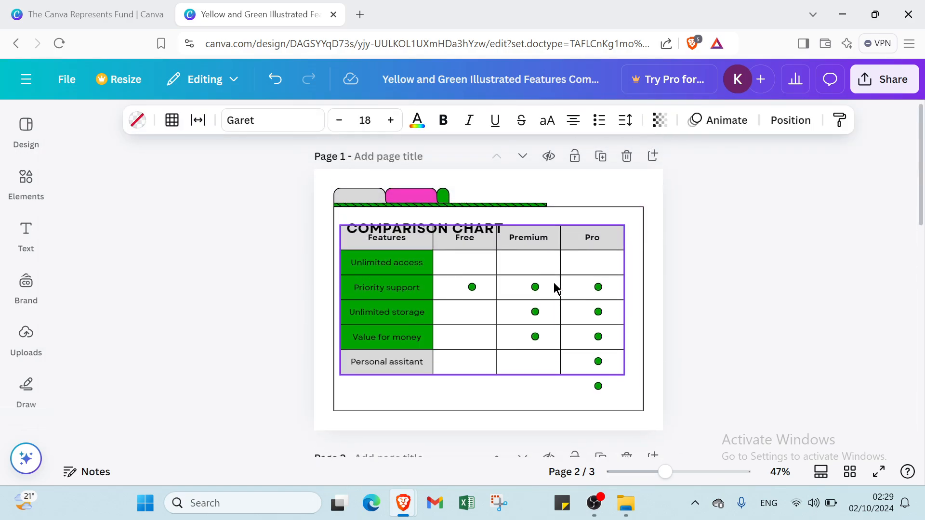
pyautogui.click(622, 157)
pyautogui.scroll(-2, 548, 279)
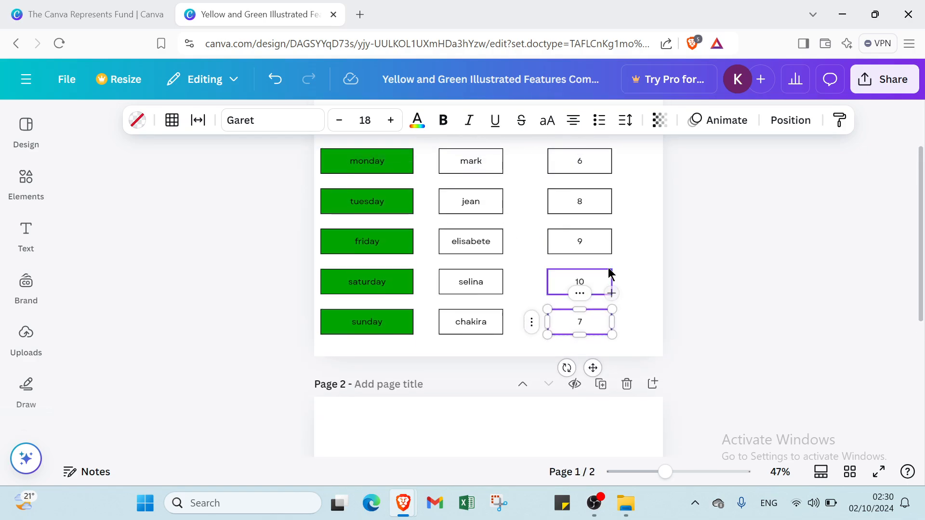
pyautogui.scroll(3, 674, 299)
pyautogui.click(703, 311)
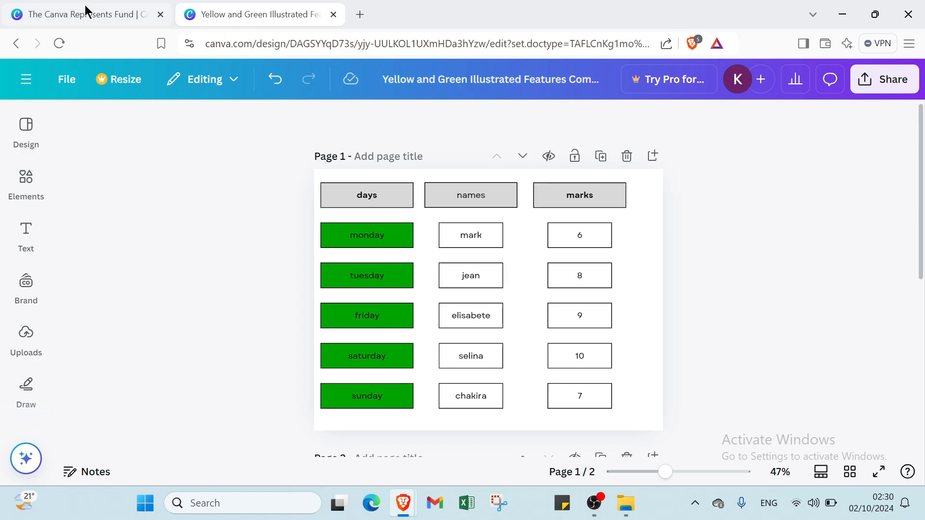
# - Leave the design for the Canva home page and switch to the open Canva Represents Fund page
pyautogui.click(28, 82)
pyautogui.click(29, 86)
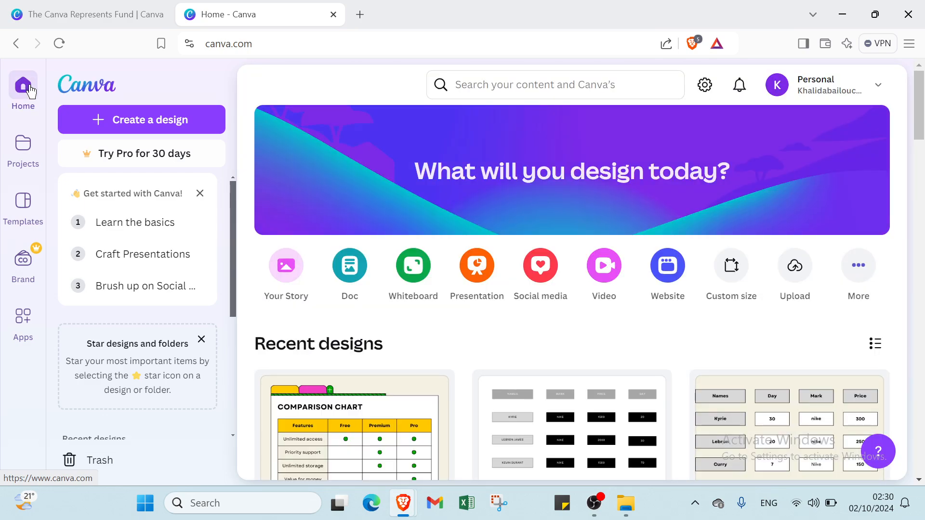
pyautogui.click(88, 12)
pyautogui.moveTo(154, 84)
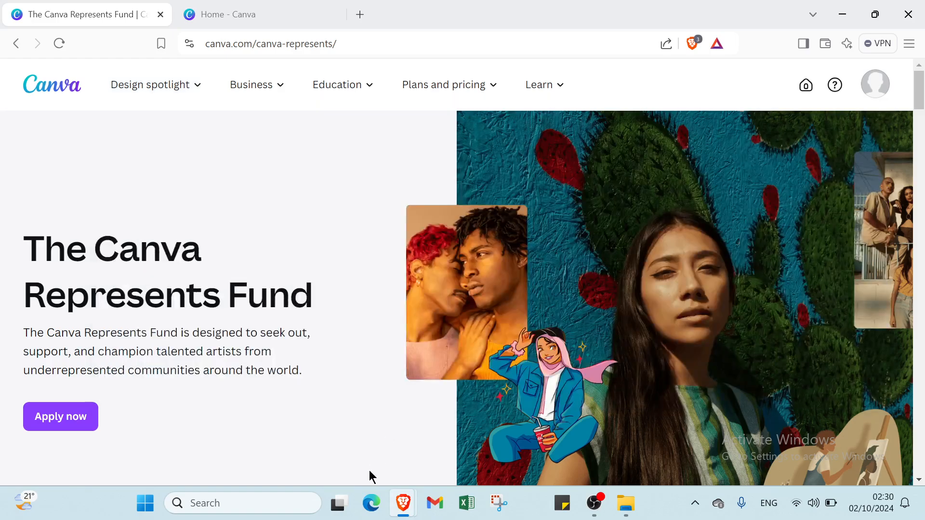
pyautogui.scroll(-2, 367, 469)
pyautogui.scroll(-4, 363, 463)
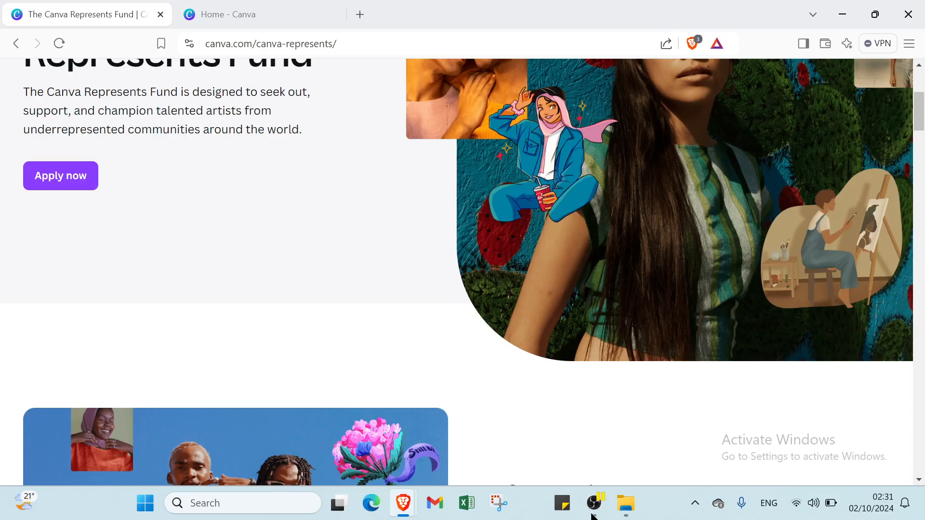
pyautogui.scroll(5, 548, 389)
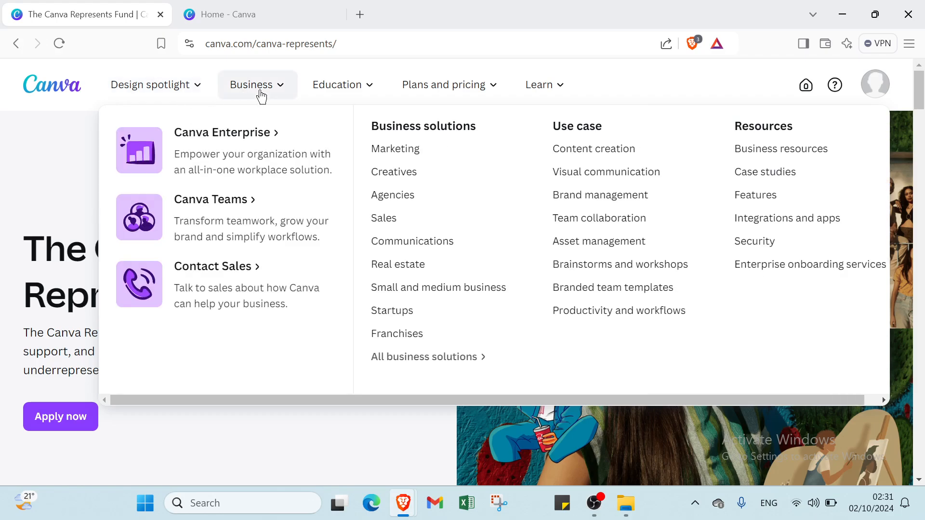
pyautogui.moveTo(330, 96)
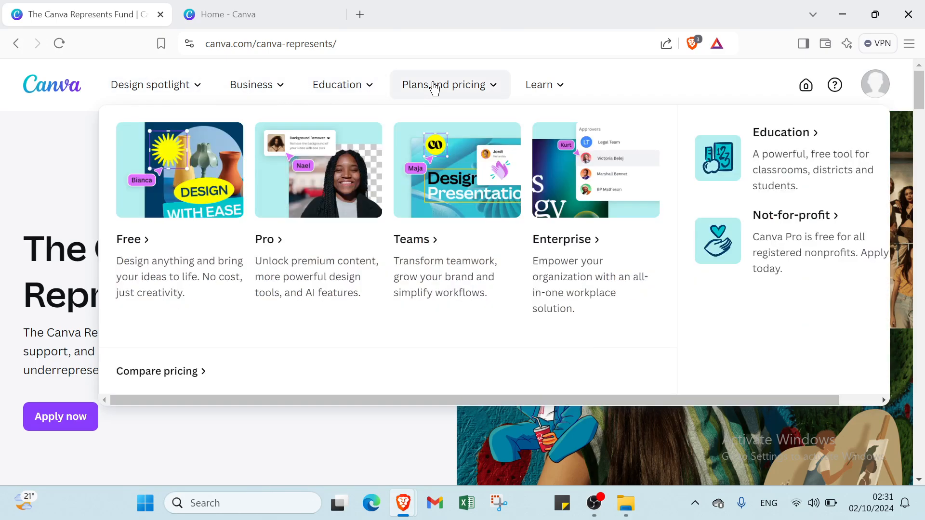
pyautogui.moveTo(555, 96)
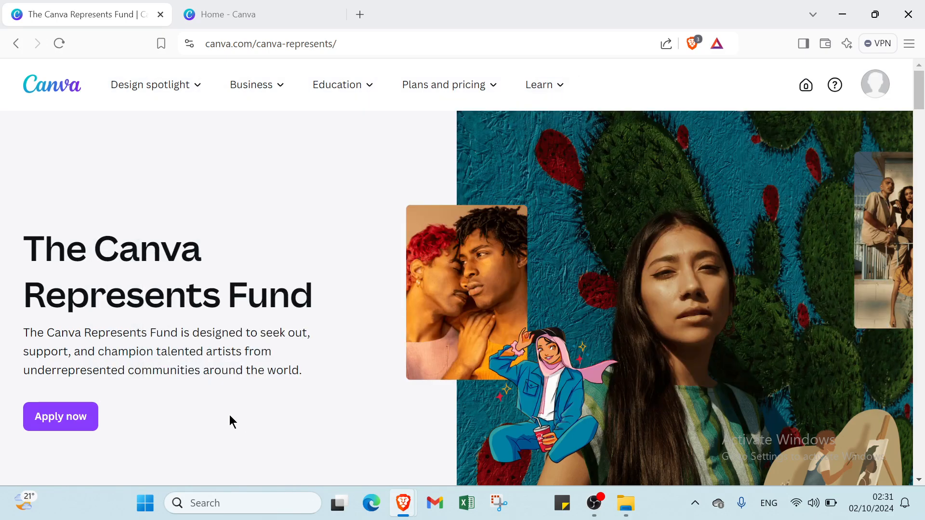
pyautogui.scroll(-10, 158, 324)
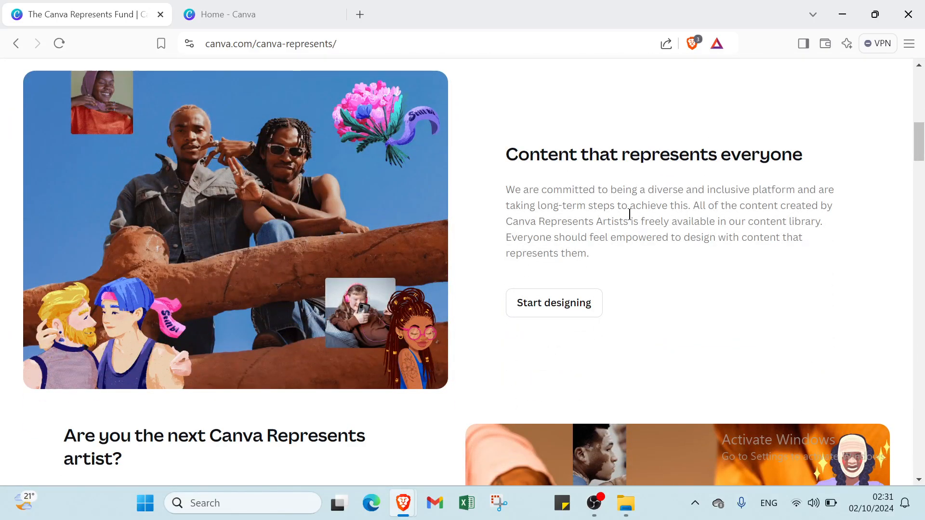
pyautogui.scroll(-4, 147, 341)
pyautogui.scroll(-7, 310, 320)
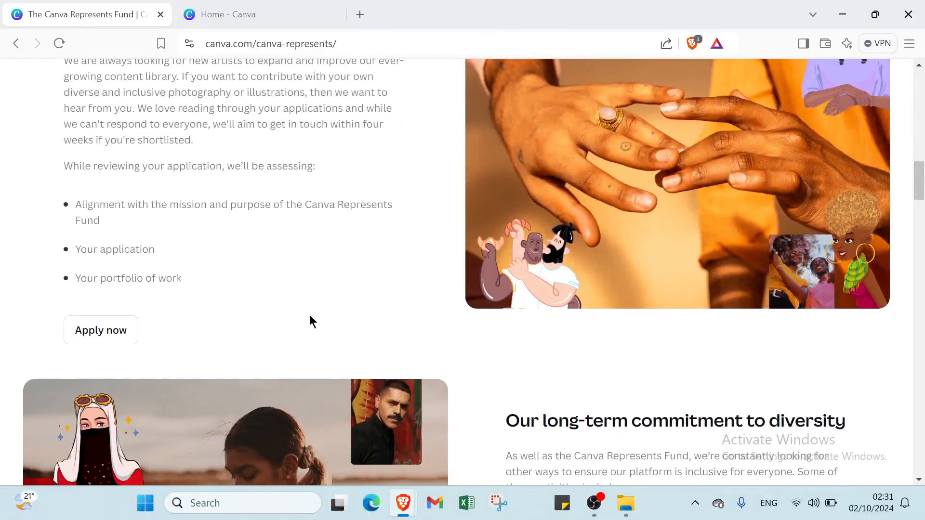
pyautogui.scroll(20, 309, 322)
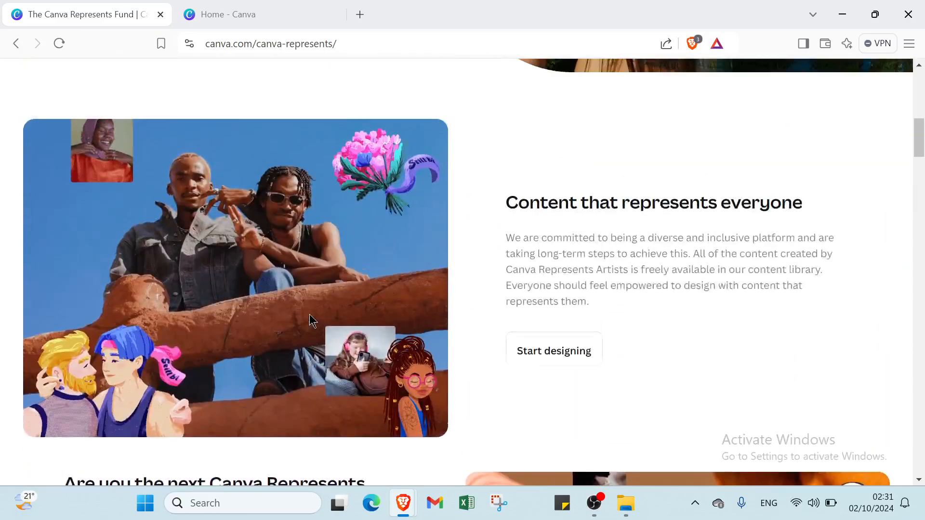